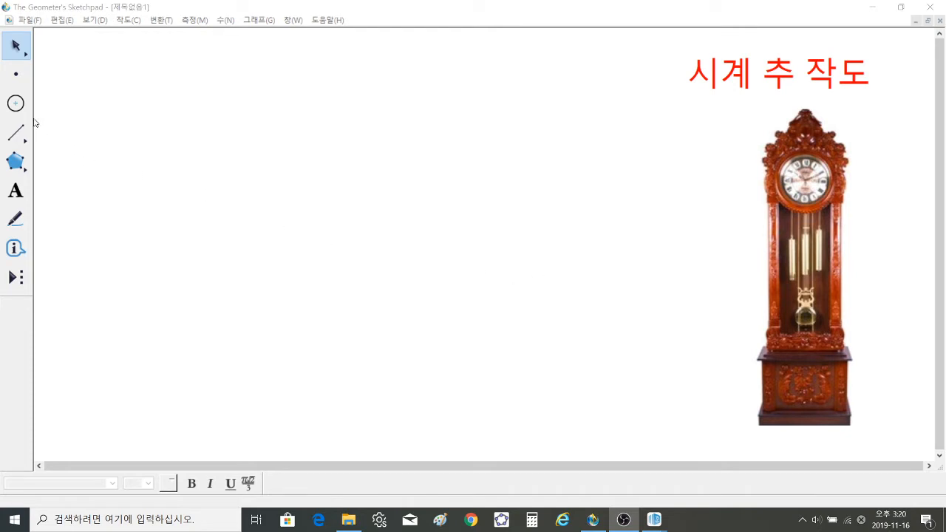
- Draw two concentric circles of different radii around a shared centre point in the middle of the sketch
{"action": "left_click", "coordinate": [16, 103]}
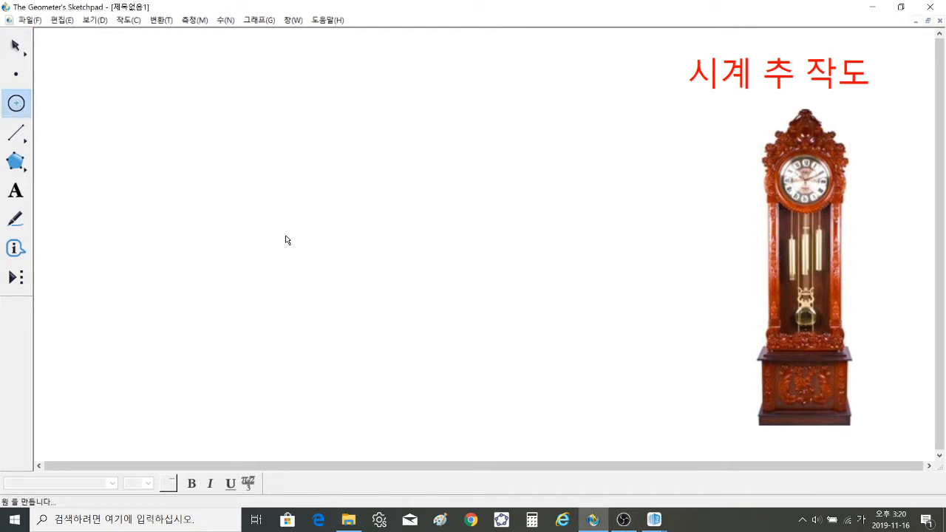
{"action": "mouse_move", "coordinate": [369, 242]}
{"action": "left_mouse_down"}
{"action": "mouse_move", "coordinate": [416, 350]}
{"action": "mouse_move", "coordinate": [440, 347]}
{"action": "mouse_move", "coordinate": [475, 310]}
{"action": "mouse_move", "coordinate": [492, 228]}
{"action": "mouse_move", "coordinate": [466, 155]}
{"action": "left_mouse_up"}
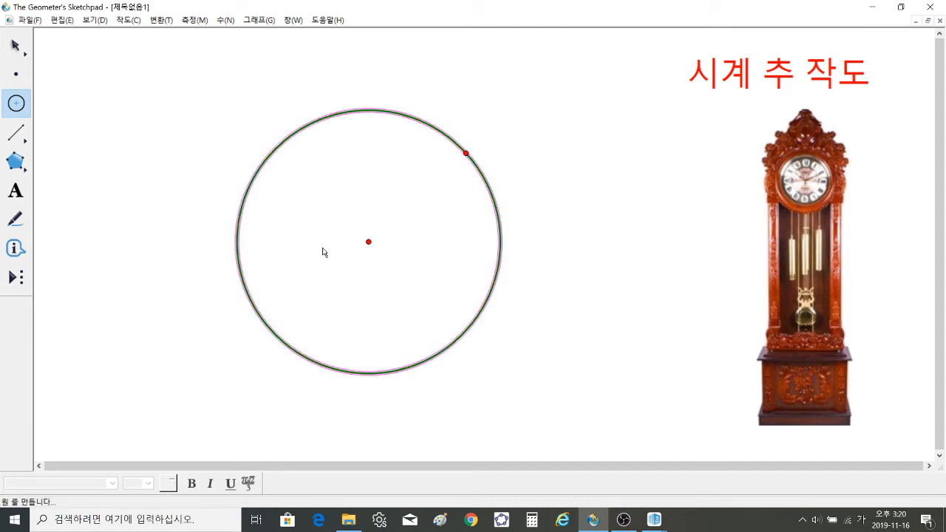
{"action": "left_click_drag", "start_coordinate": [369, 246], "coordinate": [501, 139]}
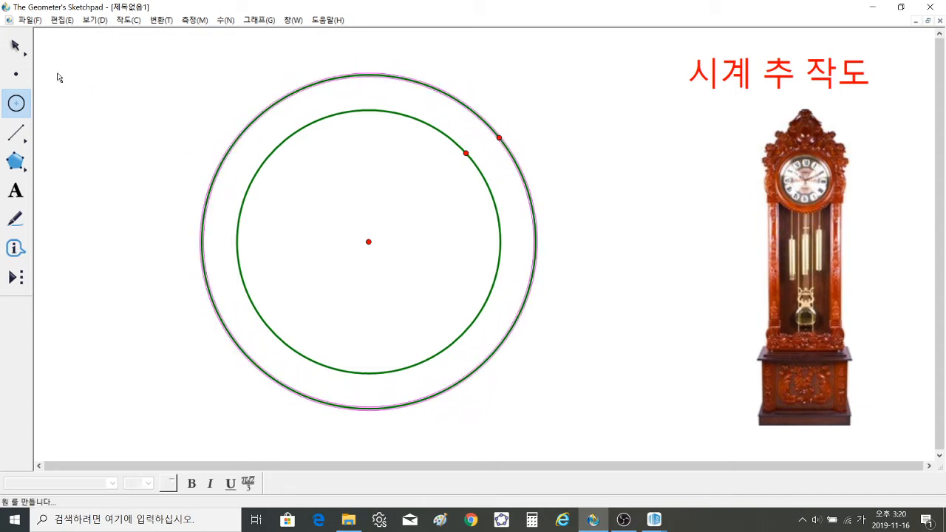
{"action": "left_click", "coordinate": [16, 46]}
{"action": "left_click", "coordinate": [99, 70]}
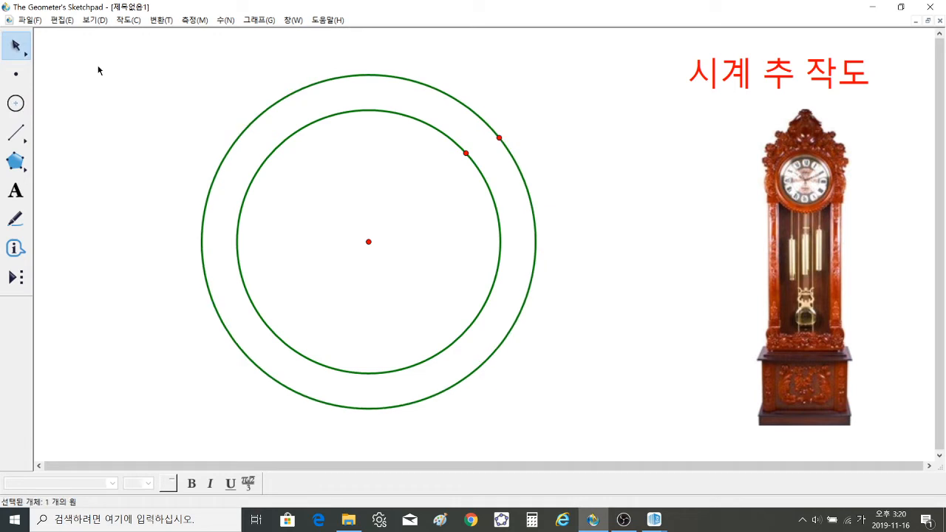
- Select the radius points of both circles and move them together to make the concentric circles slightly smaller
{"action": "left_click", "coordinate": [467, 153]}
{"action": "left_click", "coordinate": [500, 138], "text": "shift"}
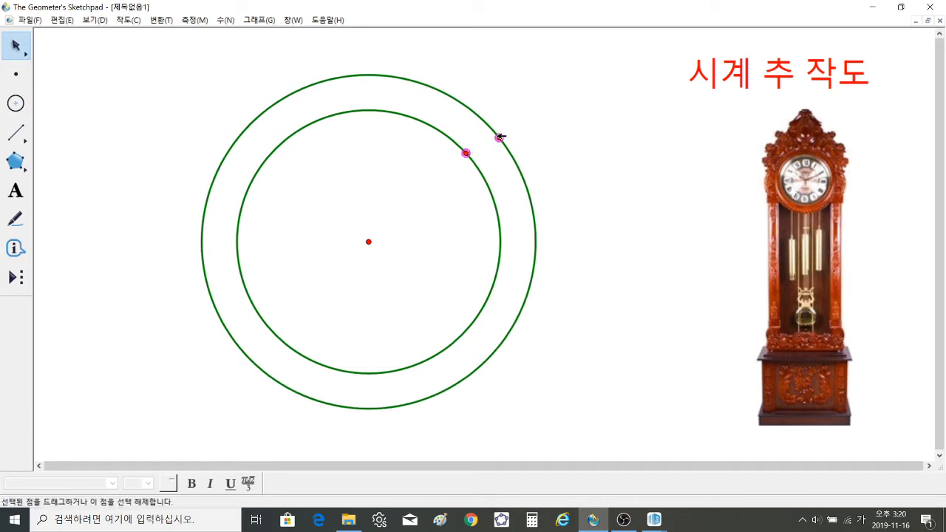
{"action": "mouse_move", "coordinate": [500, 137]}
{"action": "left_mouse_down"}
{"action": "mouse_move", "coordinate": [475, 150]}
{"action": "mouse_move", "coordinate": [512, 131]}
{"action": "mouse_move", "coordinate": [504, 135]}
{"action": "left_mouse_up"}
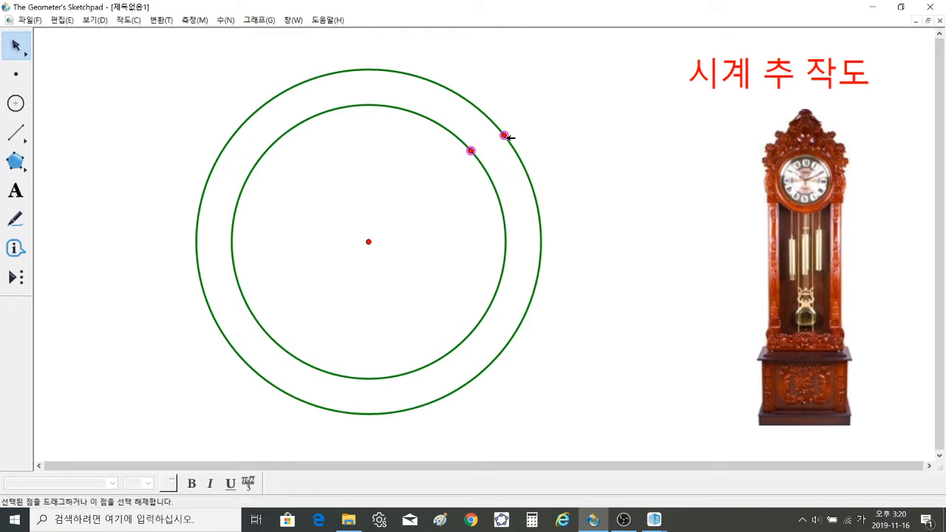
{"action": "left_click_drag", "start_coordinate": [504, 135], "coordinate": [492, 144]}
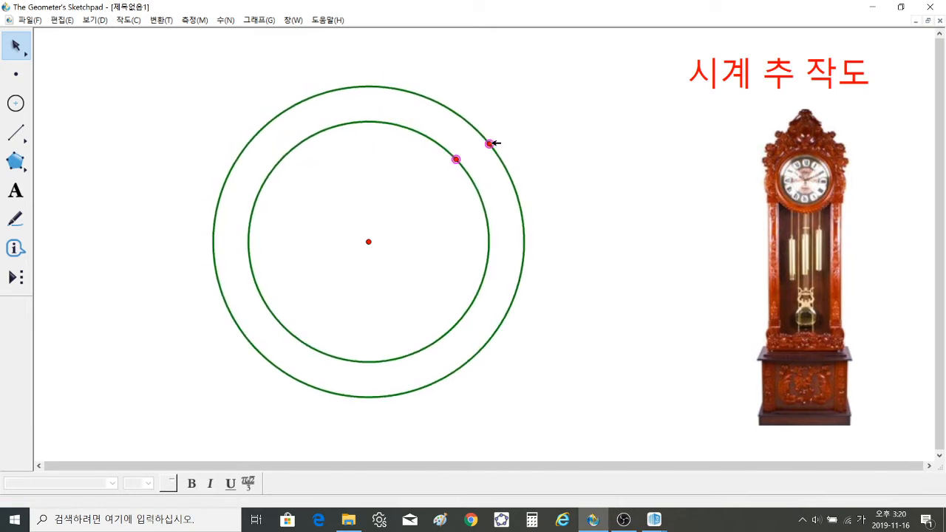
{"action": "left_click", "coordinate": [551, 155]}
- Place a point at the bottom of the outer circle and slide it along the circle to its lower left
{"action": "left_click", "coordinate": [15, 74]}
{"action": "left_click", "coordinate": [87, 162]}
{"action": "left_click_drag", "start_coordinate": [86, 162], "coordinate": [369, 399]}
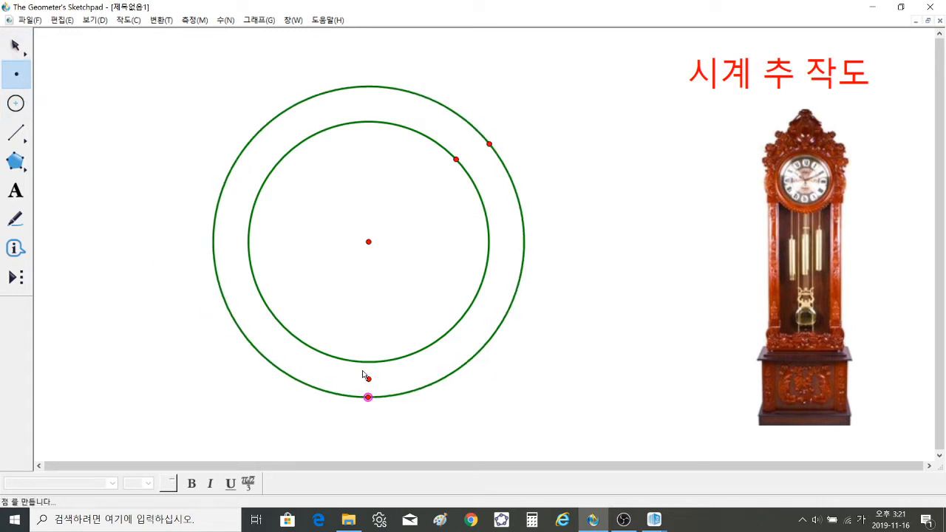
{"action": "left_click", "coordinate": [16, 46]}
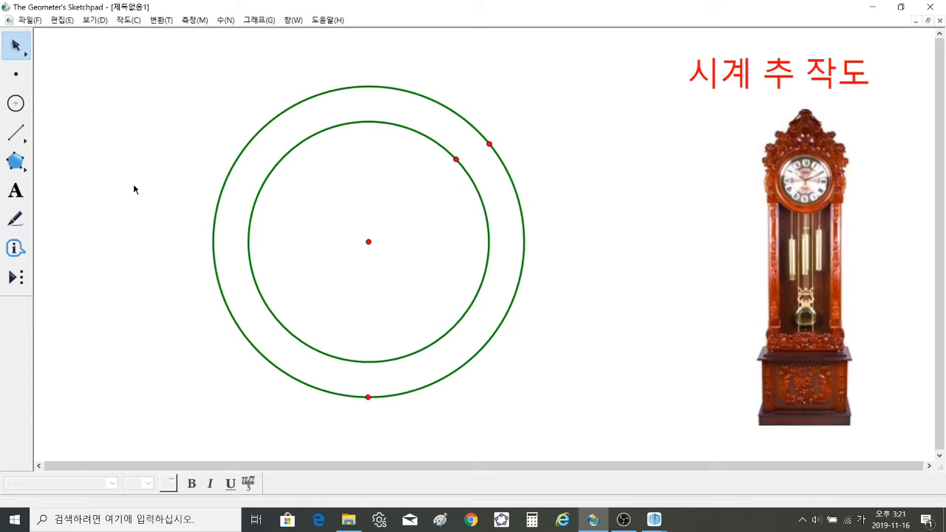
{"action": "left_click_drag", "start_coordinate": [369, 397], "coordinate": [337, 386]}
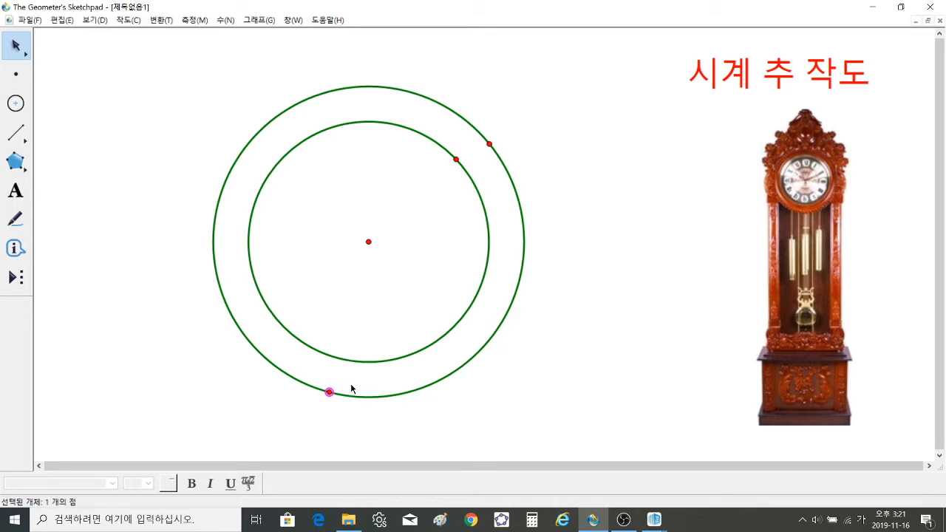
{"action": "left_click_drag", "start_coordinate": [330, 392], "coordinate": [288, 376]}
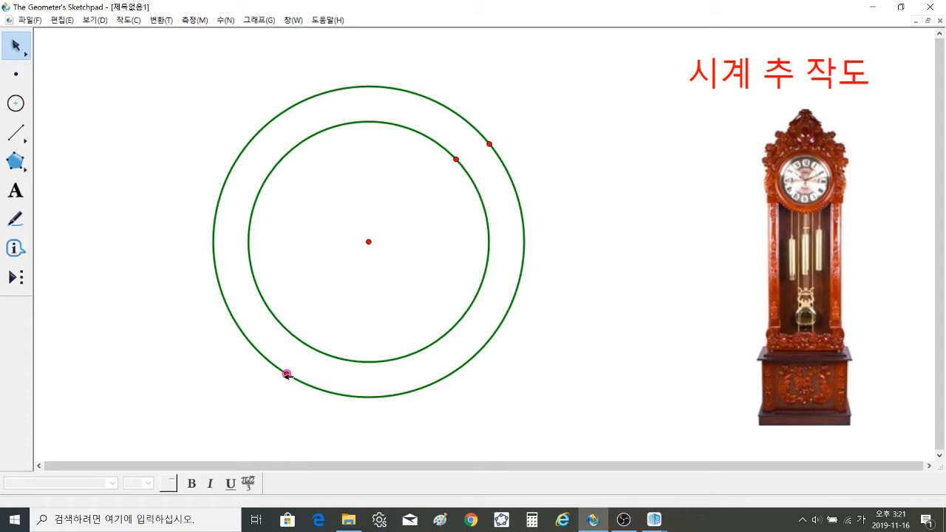
- Add two more points on the outer circle, one at the bottom and one at the lower right
{"action": "left_click", "coordinate": [16, 74]}
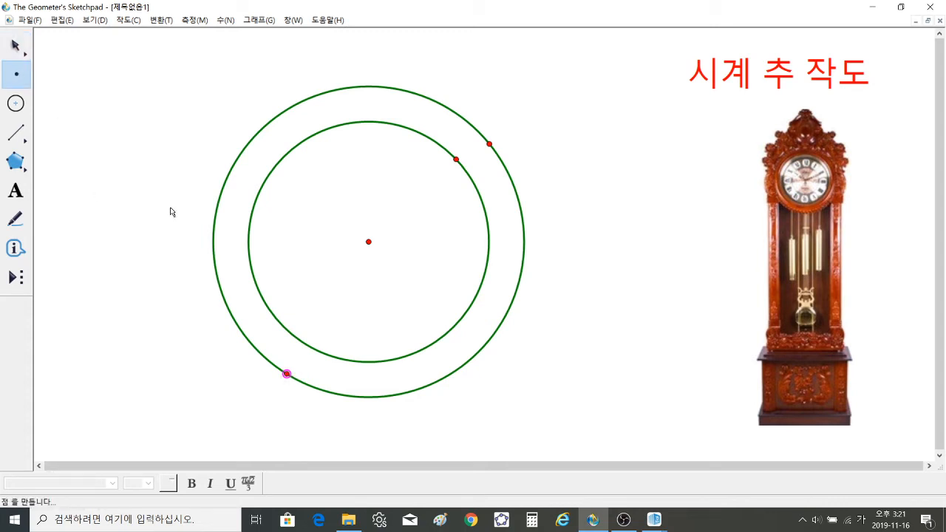
{"action": "left_click", "coordinate": [375, 397]}
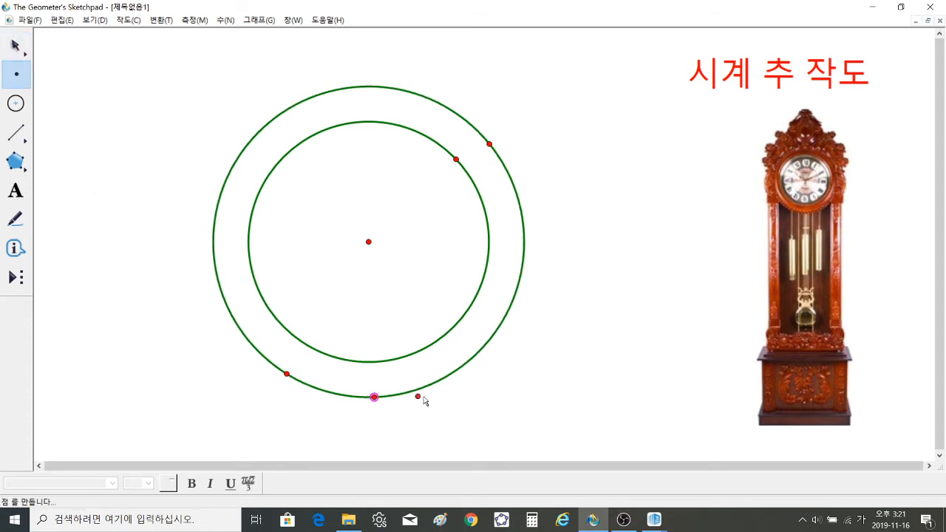
{"action": "left_click", "coordinate": [461, 367]}
{"action": "key", "text": "Escape"}
{"action": "key", "text": "Escape"}
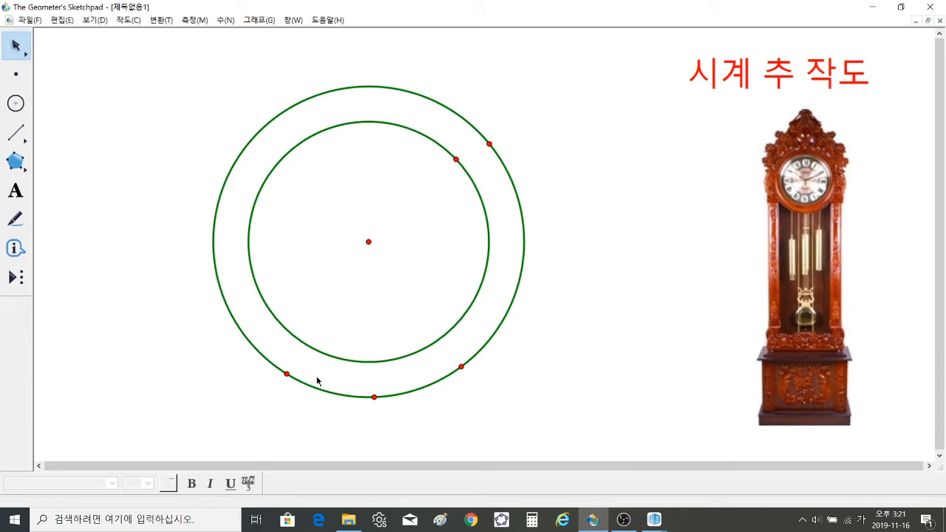
- Construct an arc through the three lower points on the outer circle and make the outer circle dashed
{"action": "left_click", "coordinate": [289, 375]}
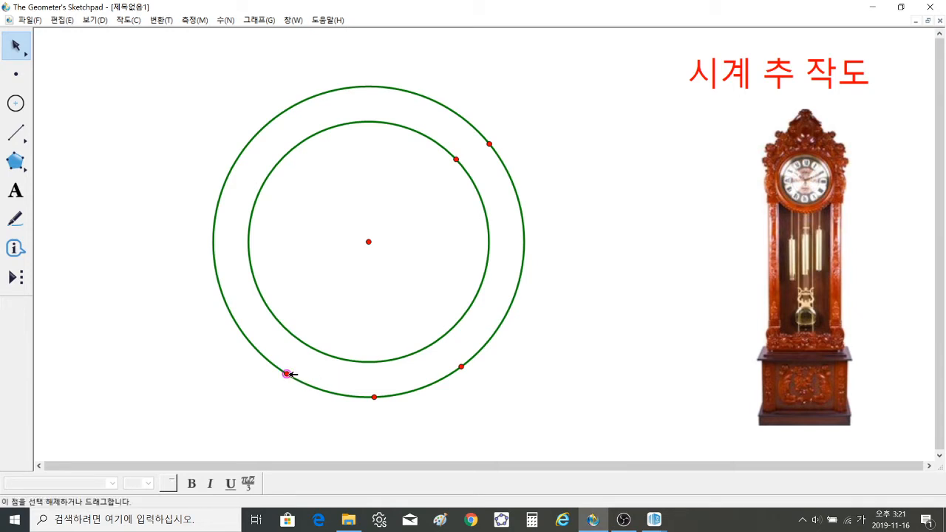
{"action": "left_click", "coordinate": [375, 397]}
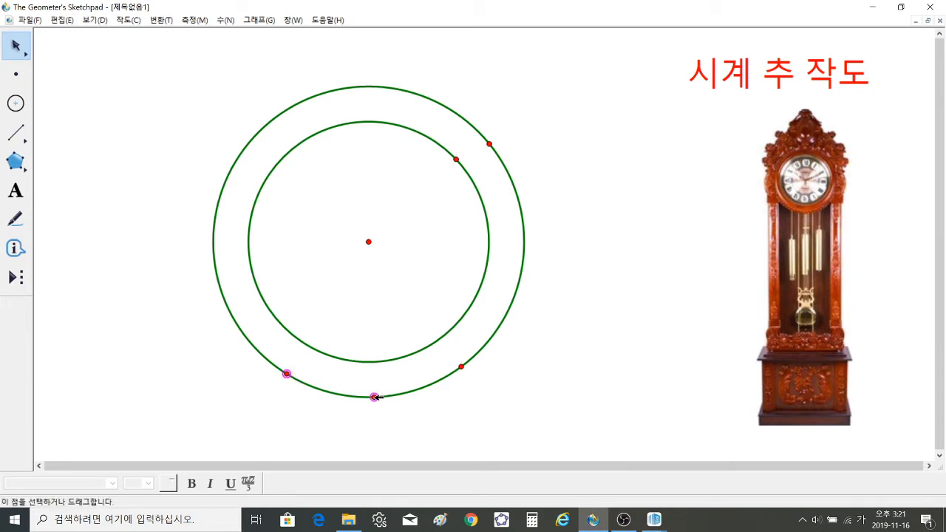
{"action": "left_click", "coordinate": [462, 366]}
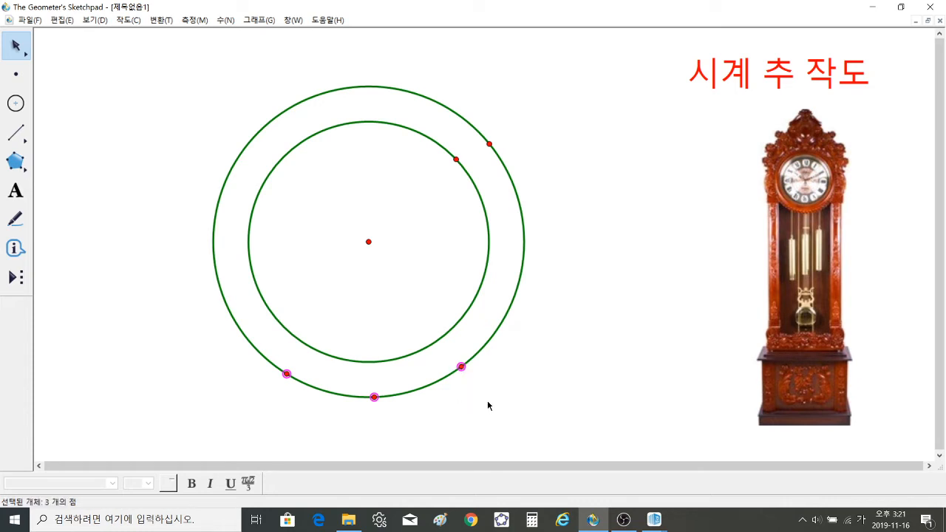
{"action": "left_click", "coordinate": [129, 21]}
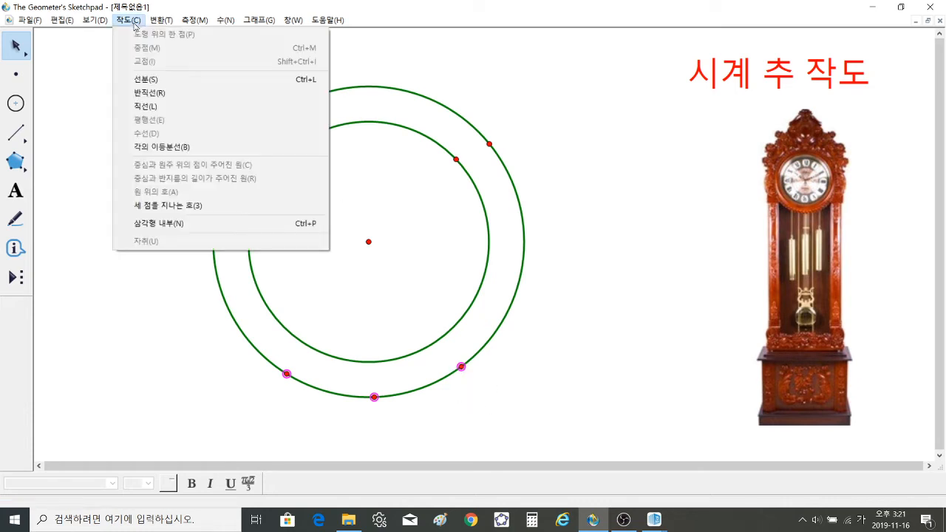
{"action": "left_click", "coordinate": [164, 211]}
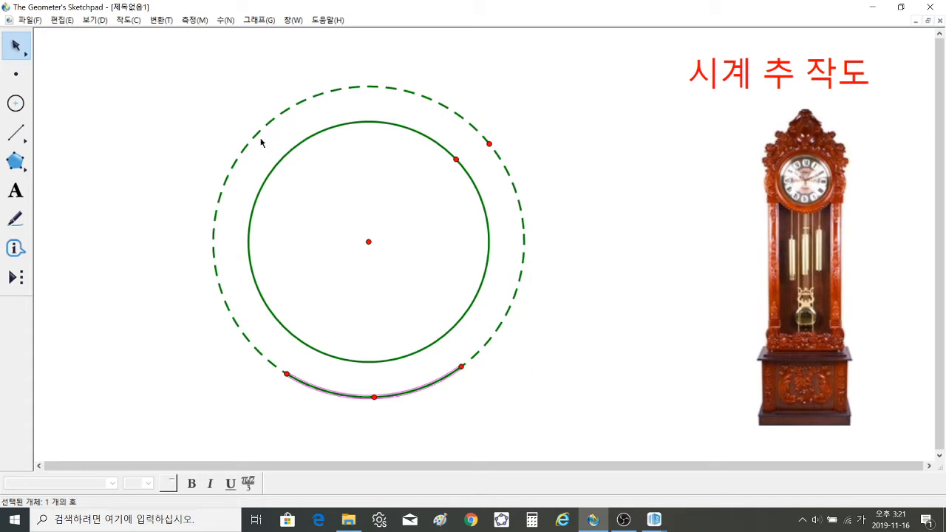
{"action": "left_click", "coordinate": [468, 418]}
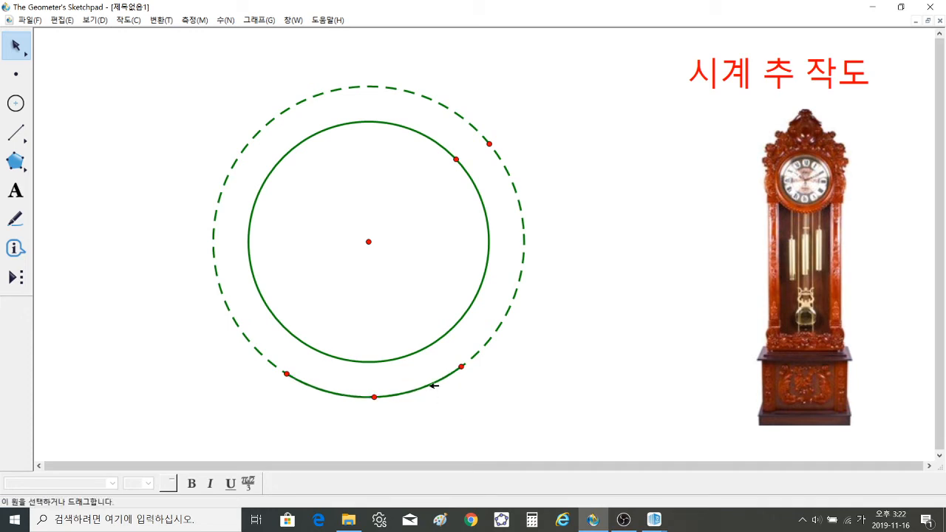
{"action": "left_click", "coordinate": [17, 77]}
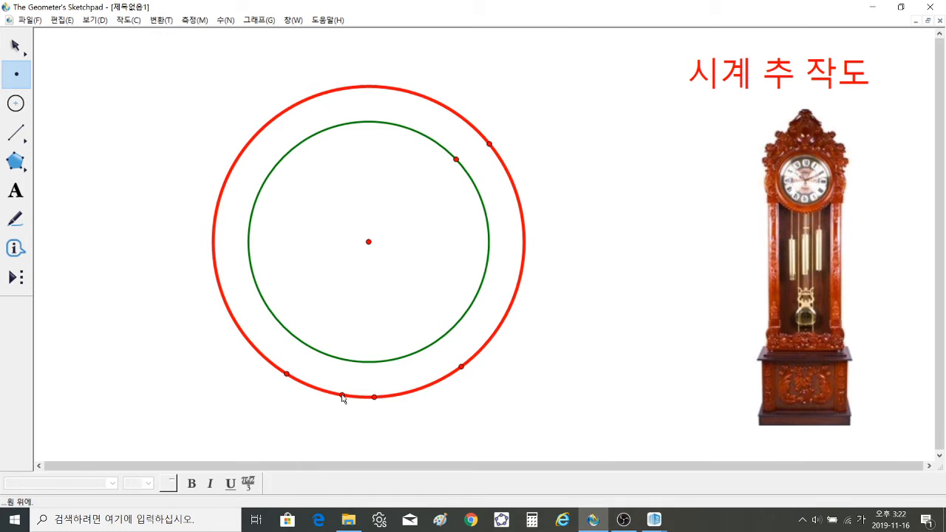
{"action": "left_click", "coordinate": [342, 396]}
{"action": "left_click", "coordinate": [16, 46]}
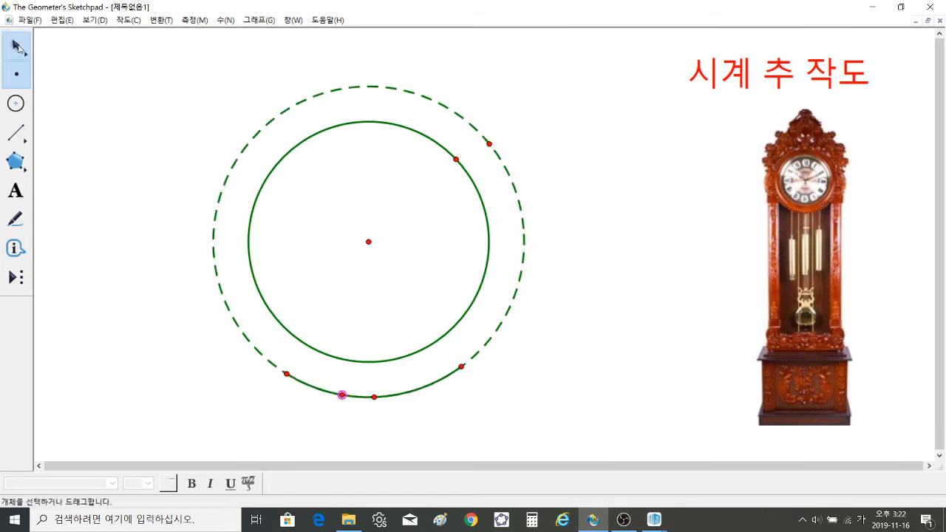
{"action": "mouse_move", "coordinate": [347, 394]}
{"action": "left_mouse_down"}
{"action": "mouse_move", "coordinate": [306, 380]}
{"action": "mouse_move", "coordinate": [268, 337]}
{"action": "mouse_move", "coordinate": [346, 397]}
{"action": "left_mouse_up"}
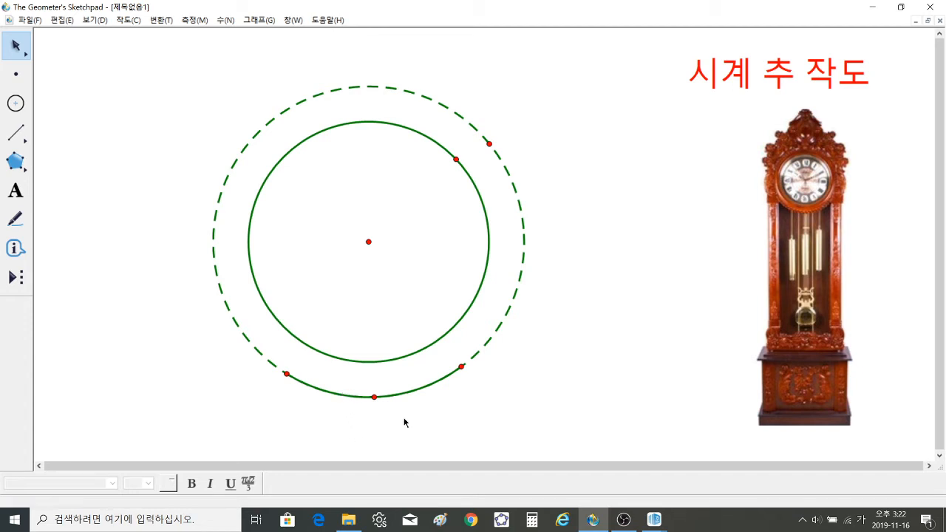
- Construct a point on the lower arc and slide it to the right of the arc's middle point
{"action": "left_click", "coordinate": [423, 389]}
{"action": "left_click", "coordinate": [422, 389]}
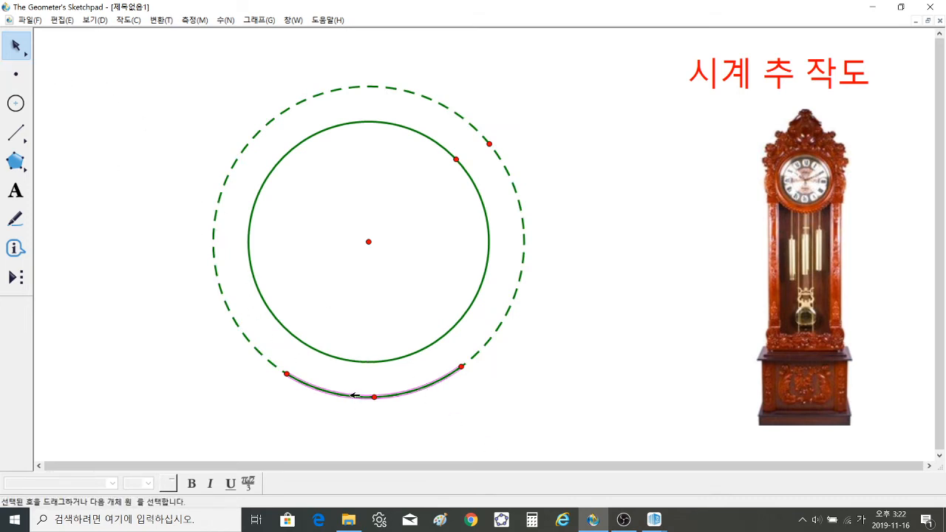
{"action": "left_click", "coordinate": [126, 21]}
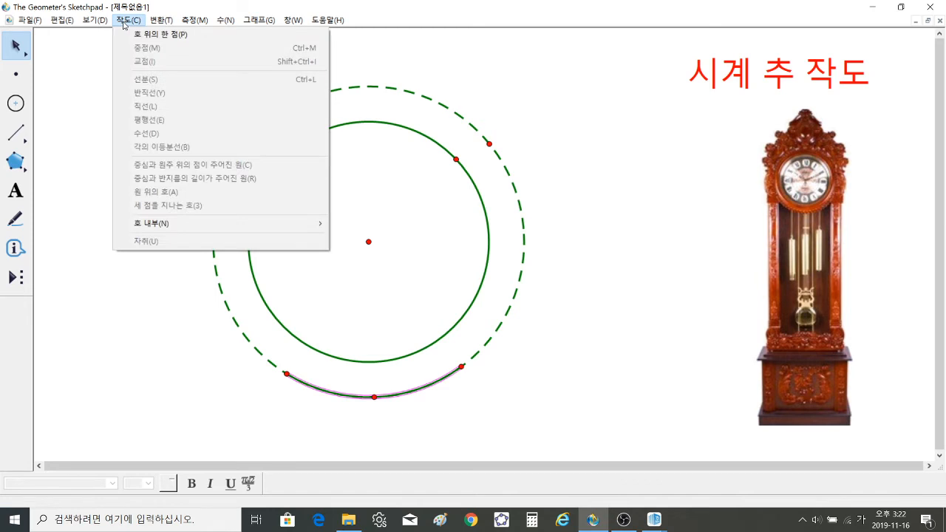
{"action": "left_click", "coordinate": [151, 34]}
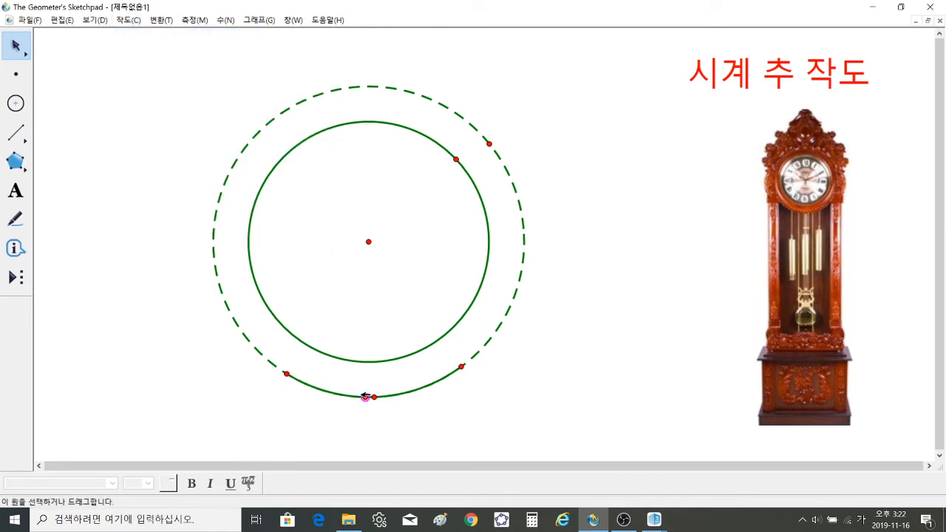
{"action": "left_click_drag", "start_coordinate": [365, 397], "coordinate": [410, 395]}
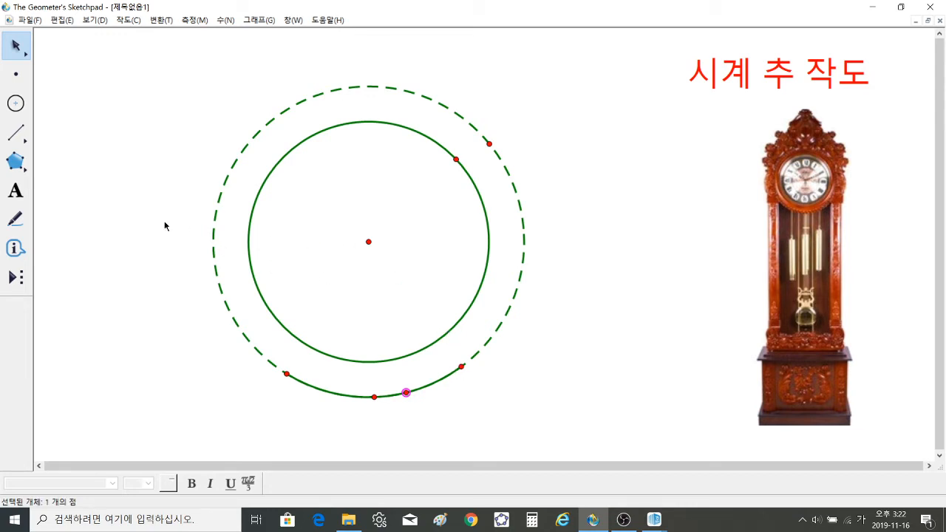
- Draw a ray from the circles' centre through the movable point on the lower arc
{"action": "left_click", "coordinate": [26, 138]}
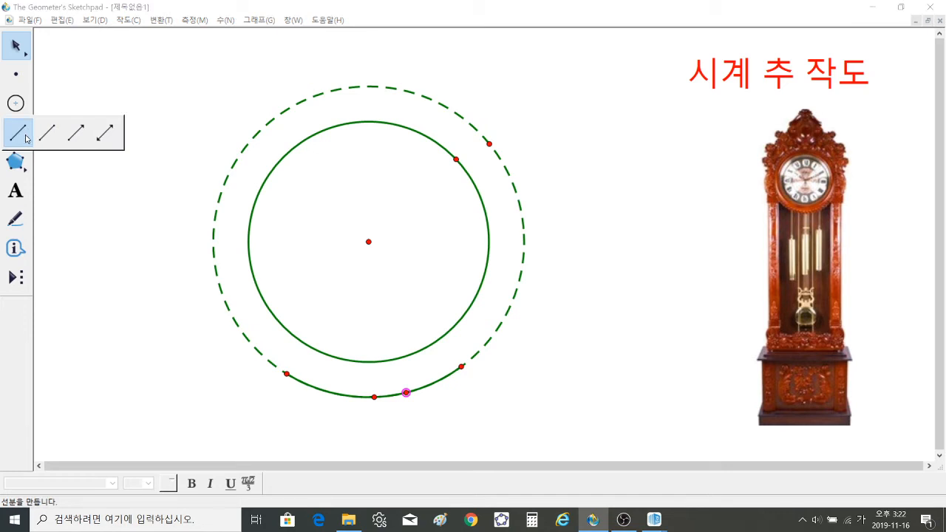
{"action": "left_click_drag", "start_coordinate": [26, 138], "coordinate": [76, 133]}
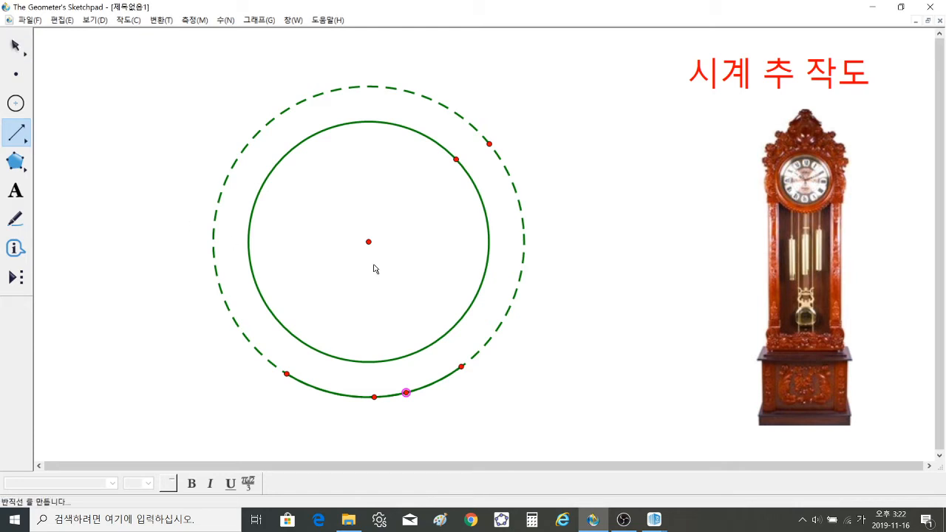
{"action": "left_click_drag", "start_coordinate": [369, 244], "coordinate": [407, 397]}
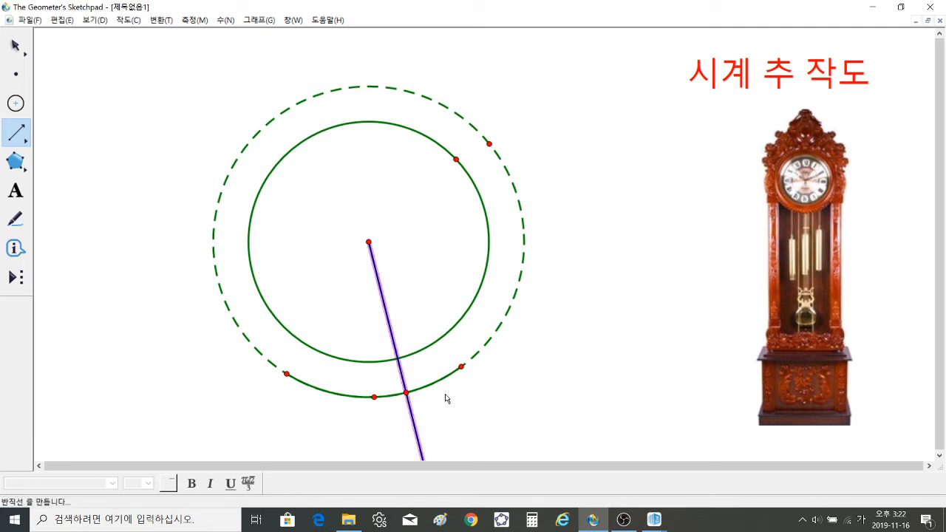
- Construct the intersection point of the ray and the inner circle
{"action": "left_click", "coordinate": [23, 55]}
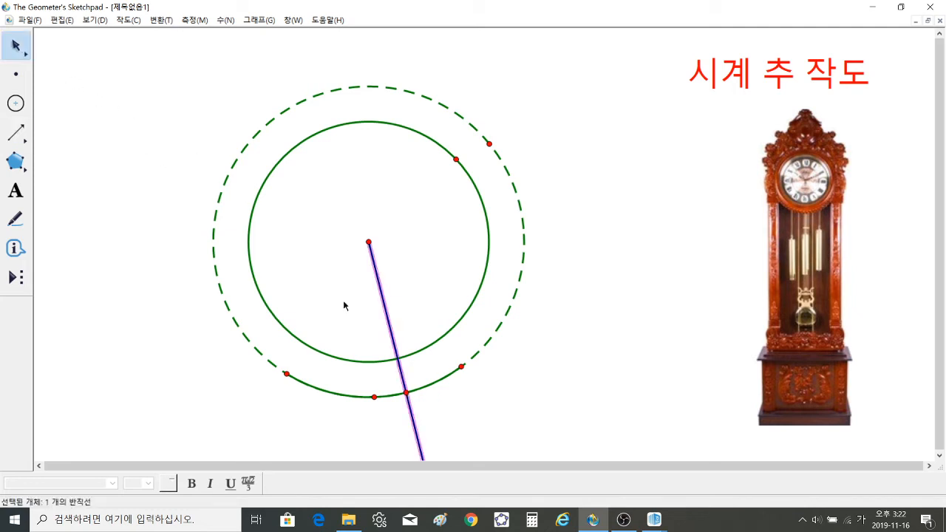
{"action": "left_click_drag", "start_coordinate": [376, 327], "coordinate": [416, 363]}
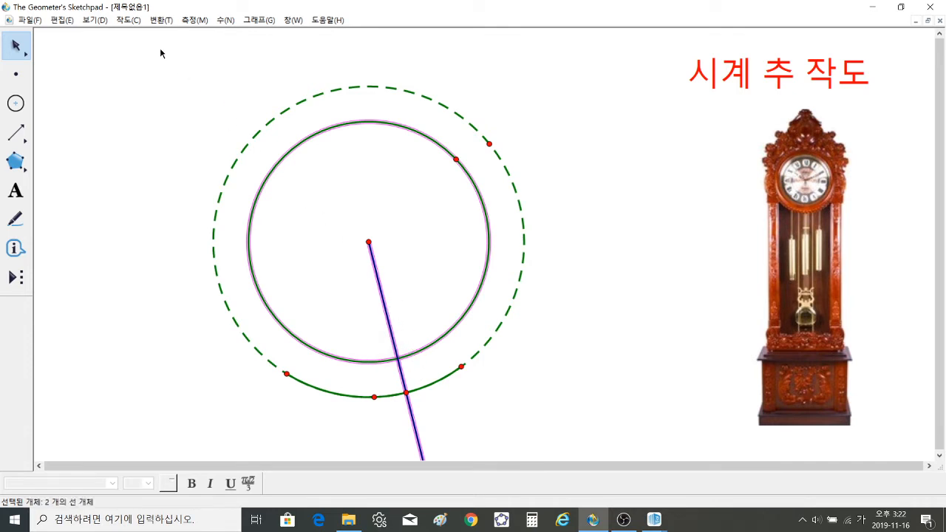
{"action": "left_click", "coordinate": [128, 20]}
{"action": "left_click", "coordinate": [141, 61]}
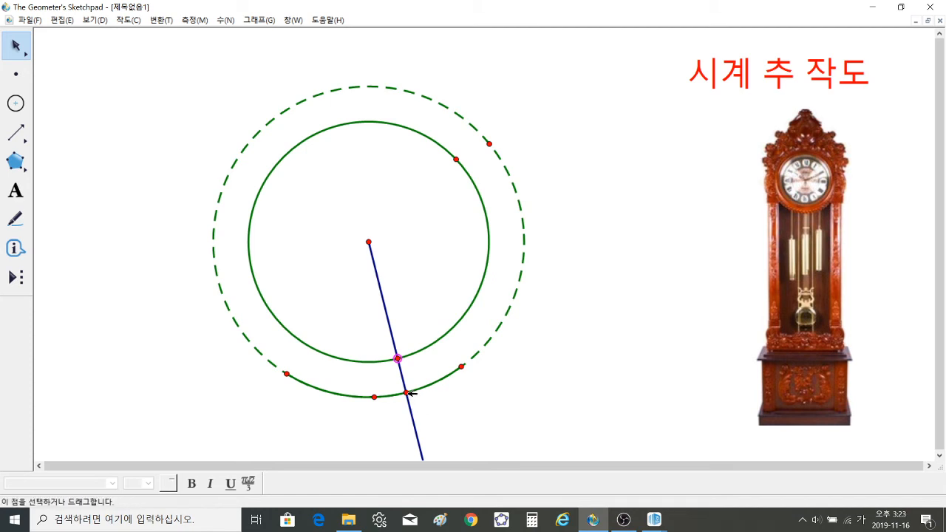
{"action": "left_click", "coordinate": [447, 412]}
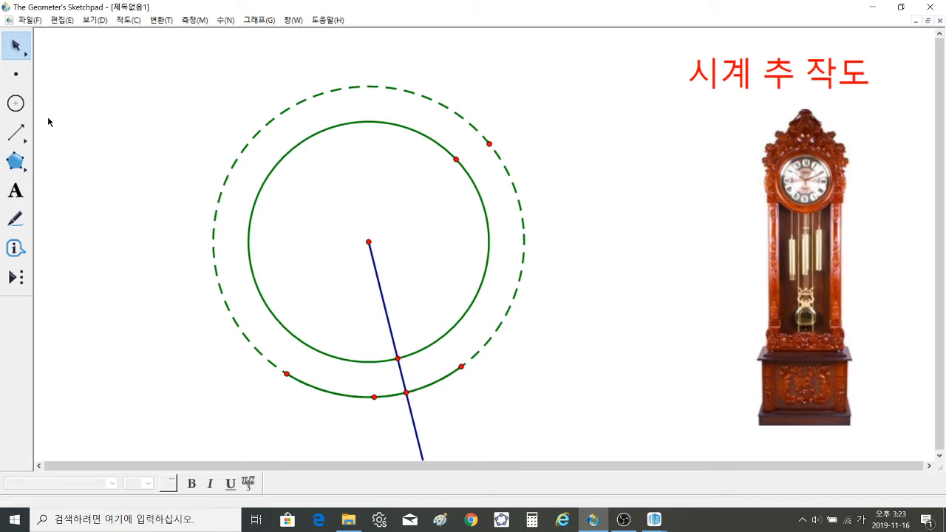
- Draw a small circle centred on the movable point of the lower arc, passing through the ray's intersection with the inner circle
{"action": "left_click", "coordinate": [21, 108]}
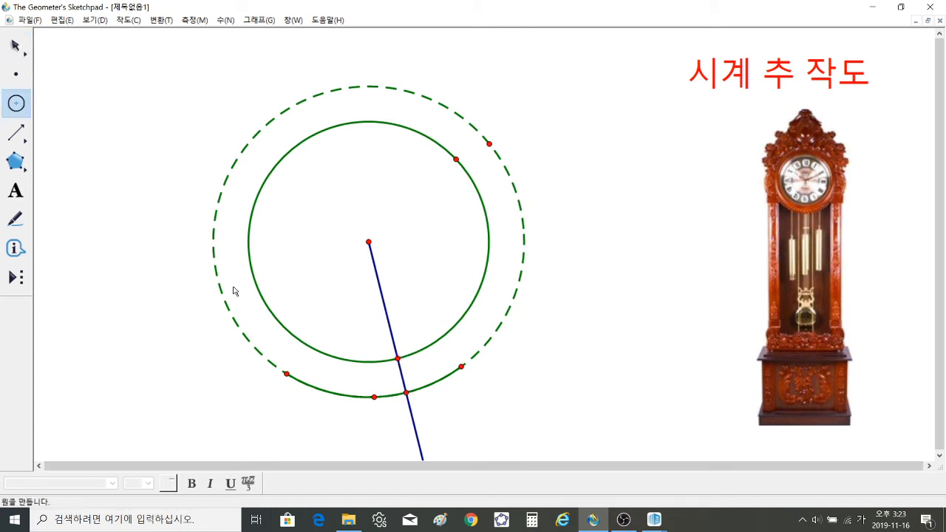
{"action": "left_click", "coordinate": [407, 394]}
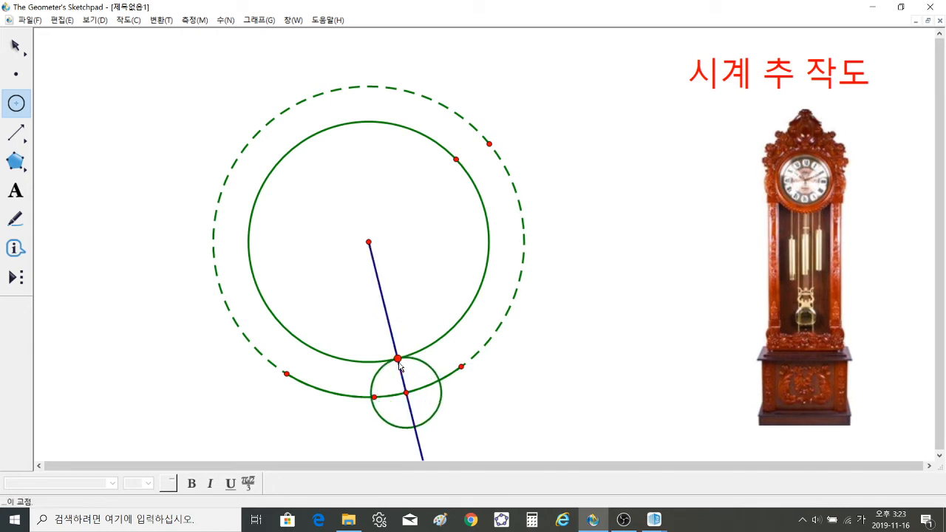
{"action": "left_click", "coordinate": [398, 360]}
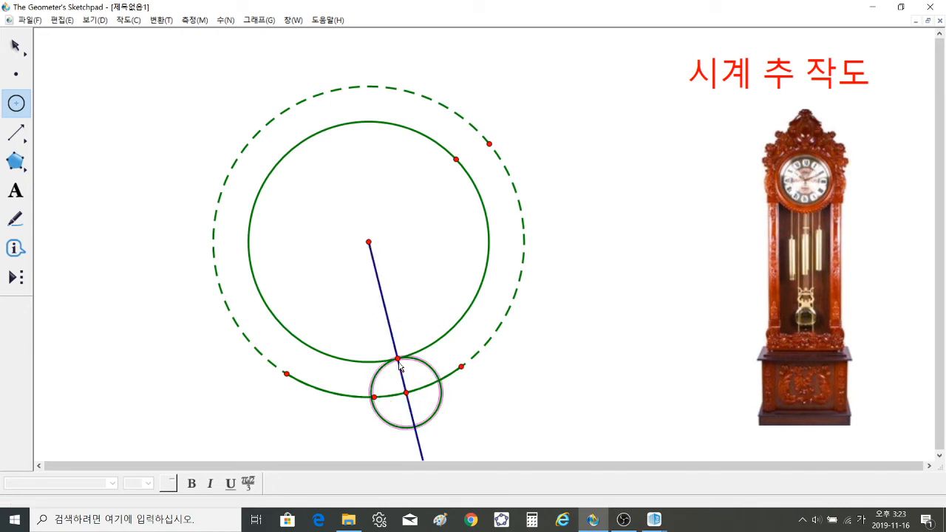
{"action": "key", "text": "Escape"}
{"action": "key", "text": "Escape"}
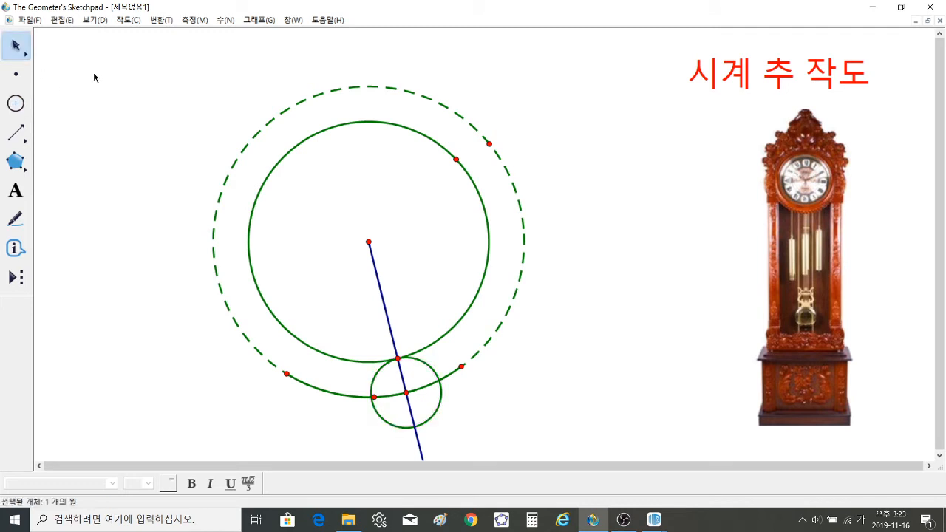
- Construct the interior of the small circle
{"action": "left_click", "coordinate": [430, 368]}
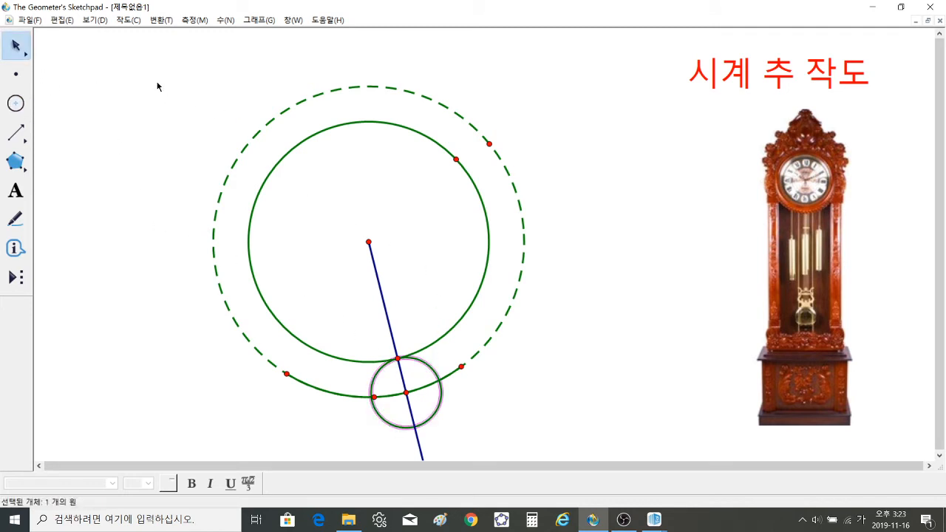
{"action": "left_click", "coordinate": [128, 20]}
{"action": "left_click", "coordinate": [175, 222]}
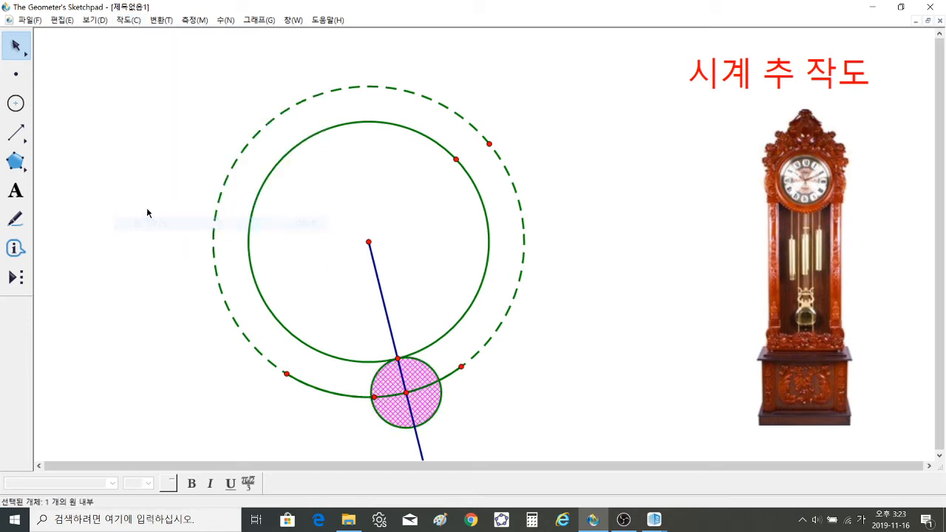
{"action": "left_click", "coordinate": [516, 396]}
{"action": "left_click", "coordinate": [429, 393]}
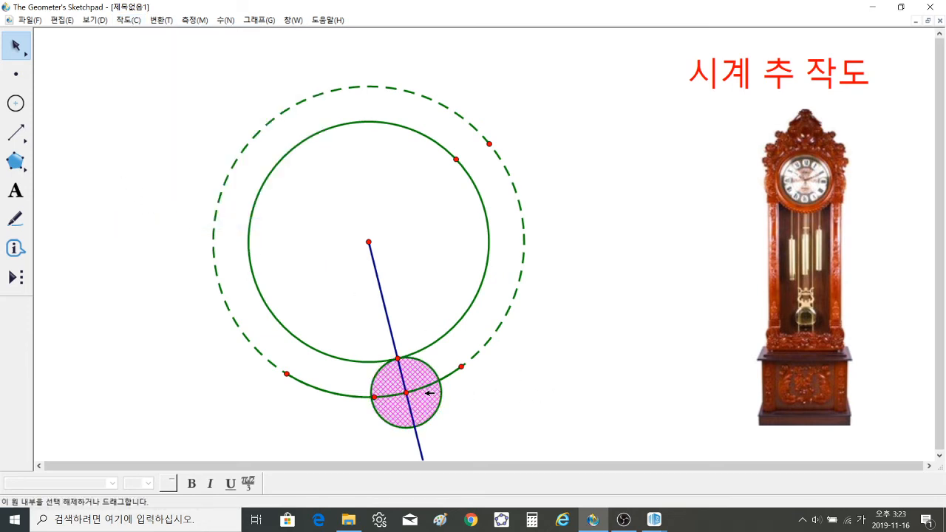
- Colour the small circle's interior yellow and slide its centre point slightly along the arc towards the middle
{"action": "right_click", "coordinate": [430, 393]}
{"action": "mouse_move", "coordinate": [481, 166]}
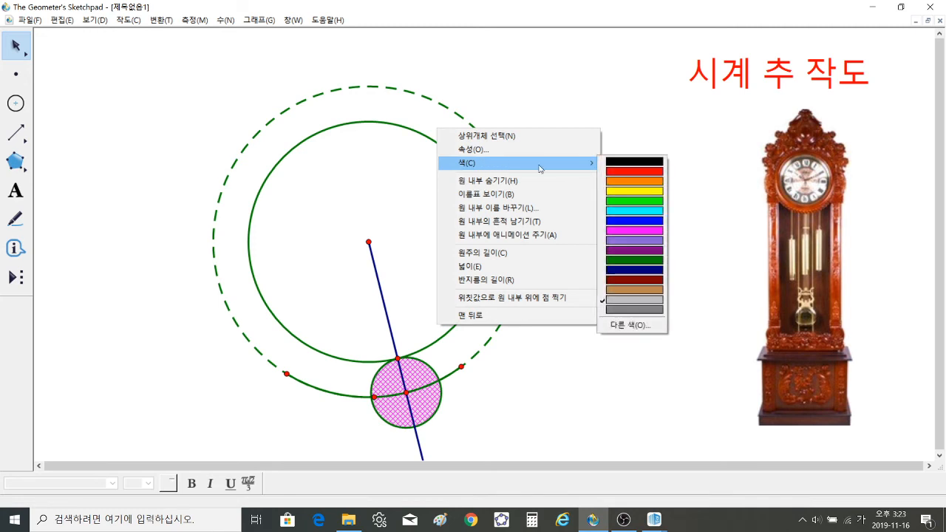
{"action": "left_click", "coordinate": [636, 191]}
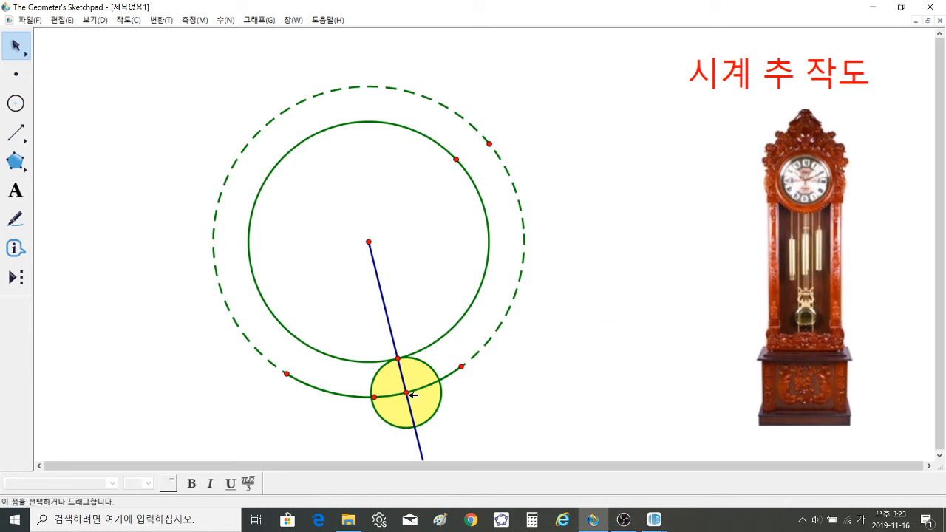
{"action": "mouse_move", "coordinate": [408, 392]}
{"action": "left_mouse_down"}
{"action": "mouse_move", "coordinate": [287, 374]}
{"action": "mouse_move", "coordinate": [379, 389]}
{"action": "mouse_move", "coordinate": [481, 367]}
{"action": "mouse_move", "coordinate": [399, 384]}
{"action": "mouse_move", "coordinate": [288, 374]}
{"action": "mouse_move", "coordinate": [329, 387]}
{"action": "mouse_move", "coordinate": [471, 367]}
{"action": "mouse_move", "coordinate": [373, 392]}
{"action": "mouse_move", "coordinate": [312, 366]}
{"action": "mouse_move", "coordinate": [405, 384]}
{"action": "left_mouse_up"}
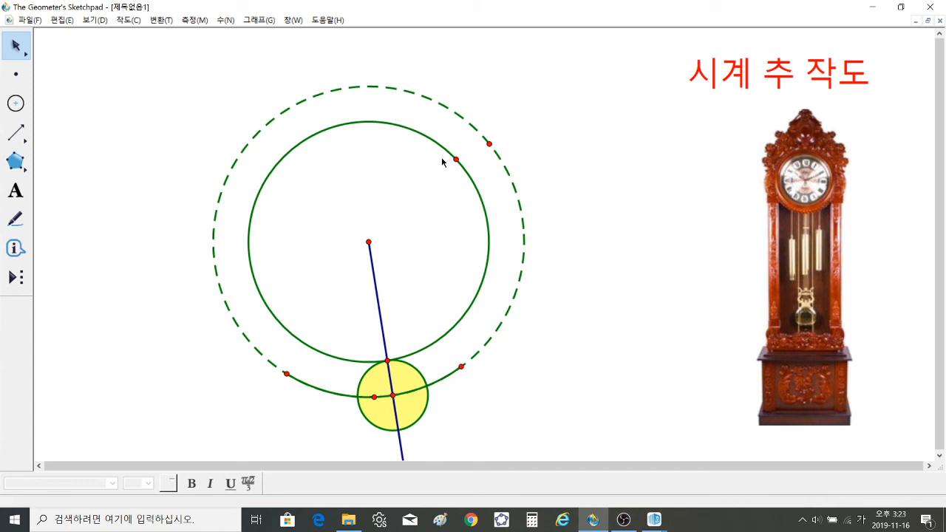
- Set the line width of the two large concentric circles to very thin (아주 가늘게)
{"action": "left_click_drag", "start_coordinate": [412, 156], "coordinate": [533, 163]}
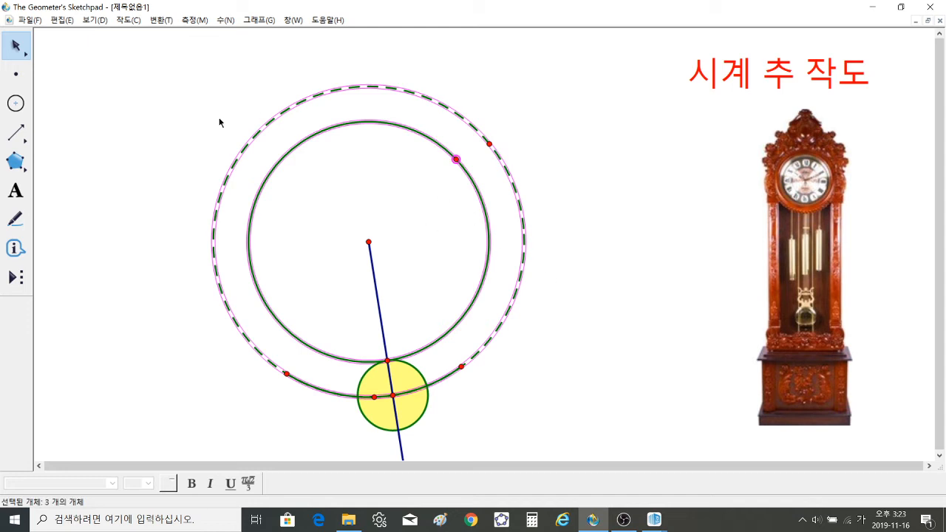
{"action": "left_click", "coordinate": [94, 20]}
{"action": "mouse_move", "coordinate": [112, 49]}
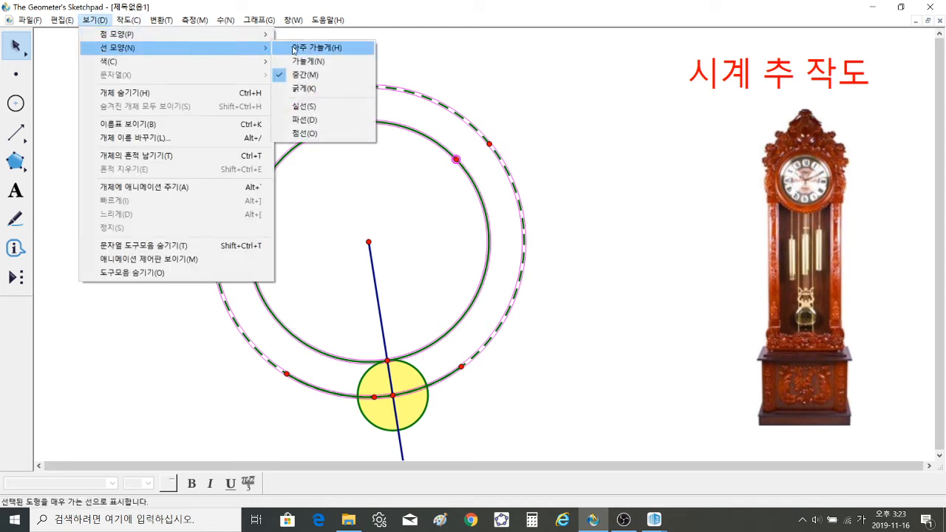
{"action": "left_click", "coordinate": [294, 48]}
{"action": "left_click", "coordinate": [569, 184]}
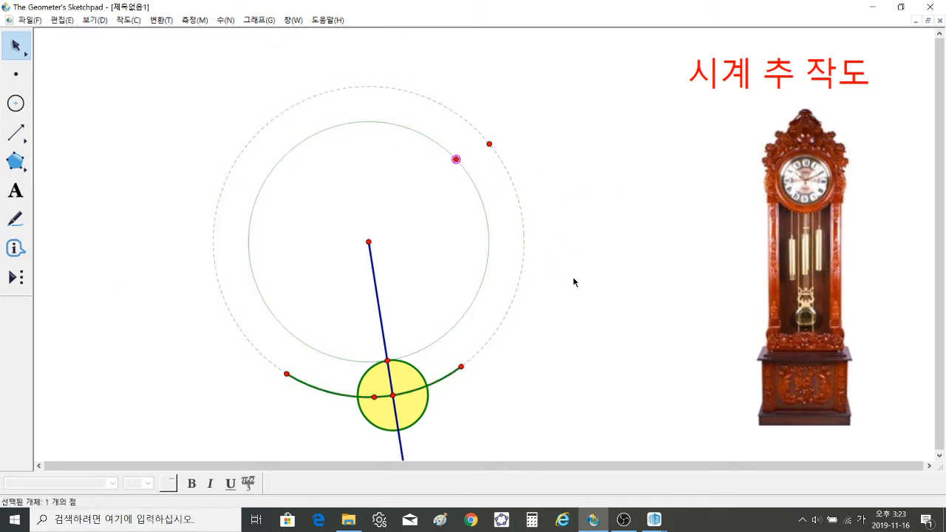
- Hide the lower arc, its three defining points and the two radius points on the large circles
{"action": "left_click", "coordinate": [448, 381]}
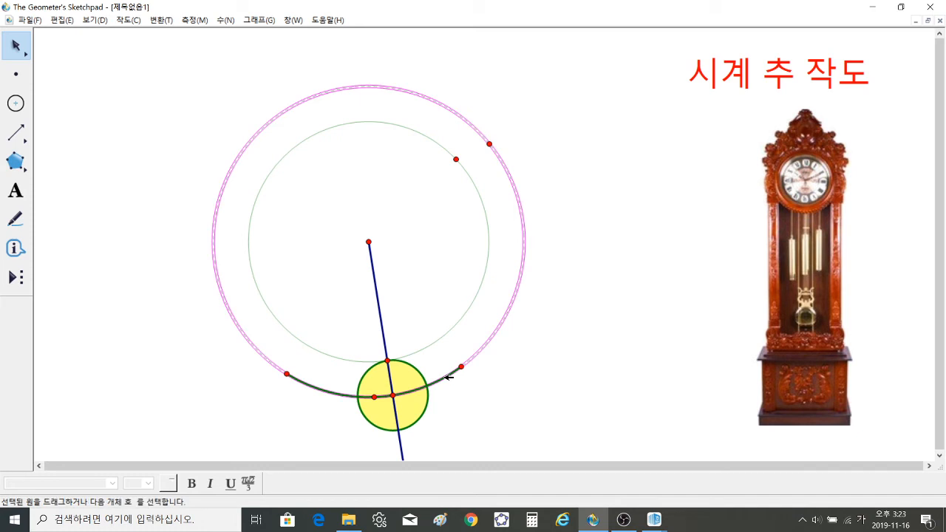
{"action": "left_click", "coordinate": [442, 384]}
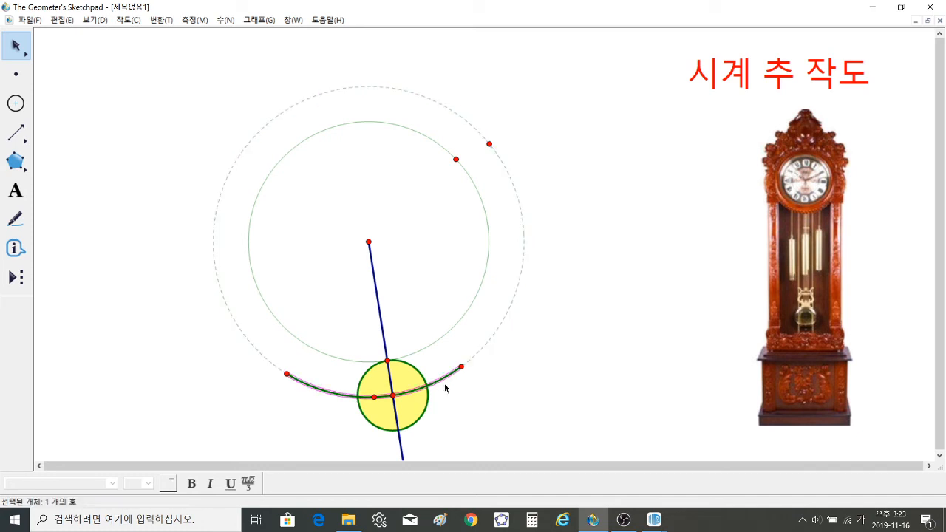
{"action": "left_click", "coordinate": [375, 397]}
{"action": "left_click", "coordinate": [287, 374], "text": "shift"}
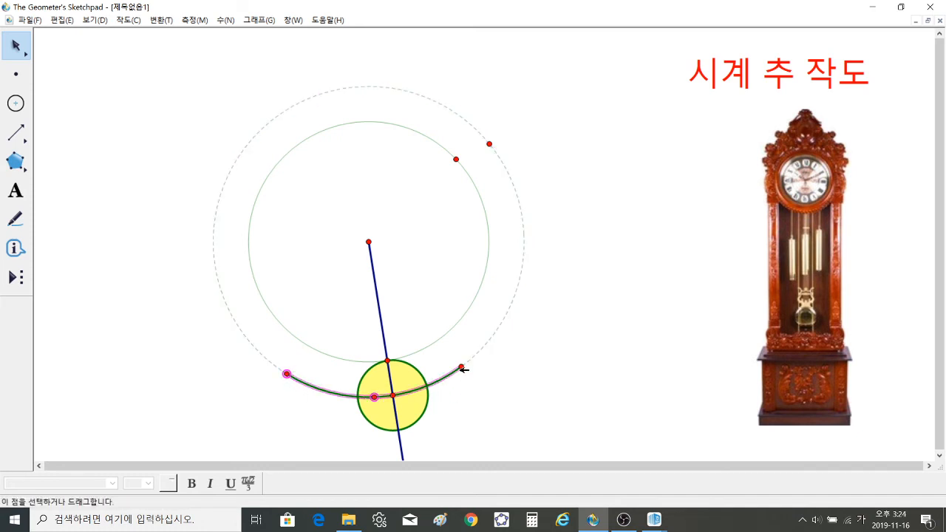
{"action": "left_click", "coordinate": [461, 368], "text": "shift"}
{"action": "left_click", "coordinate": [457, 159], "text": "shift"}
{"action": "left_click", "coordinate": [489, 144], "text": "shift"}
{"action": "left_click", "coordinate": [94, 20]}
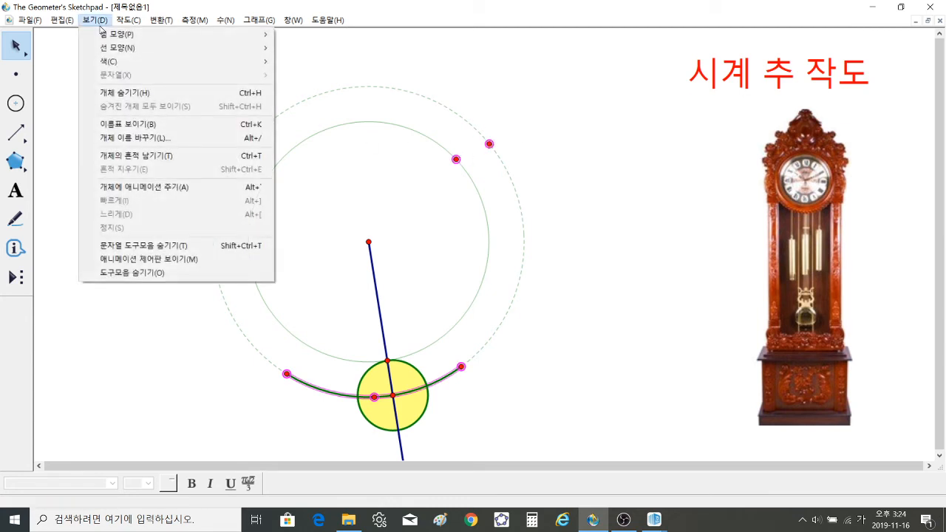
{"action": "left_click", "coordinate": [116, 93]}
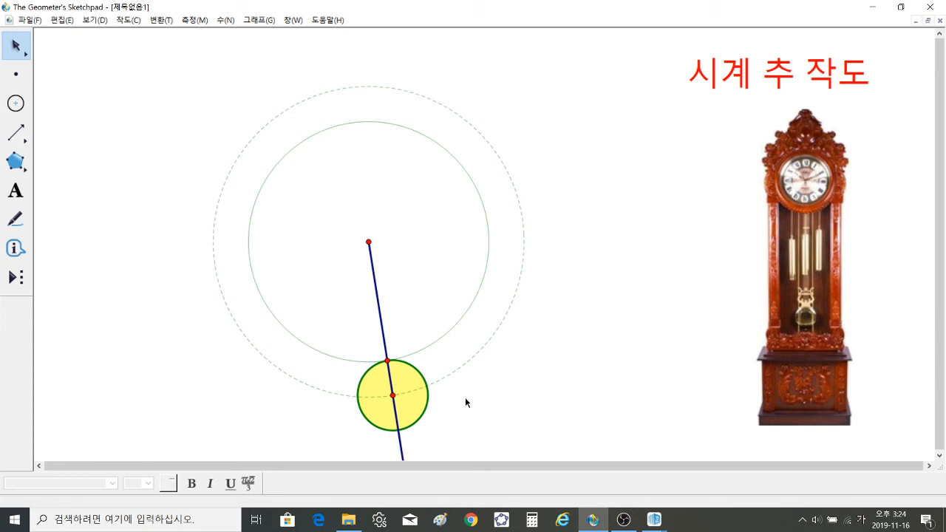
- Swing the yellow circle to the arc's left end and back until it hangs straight down, and hide the ray
{"action": "left_click_drag", "start_coordinate": [392, 396], "coordinate": [287, 374]}
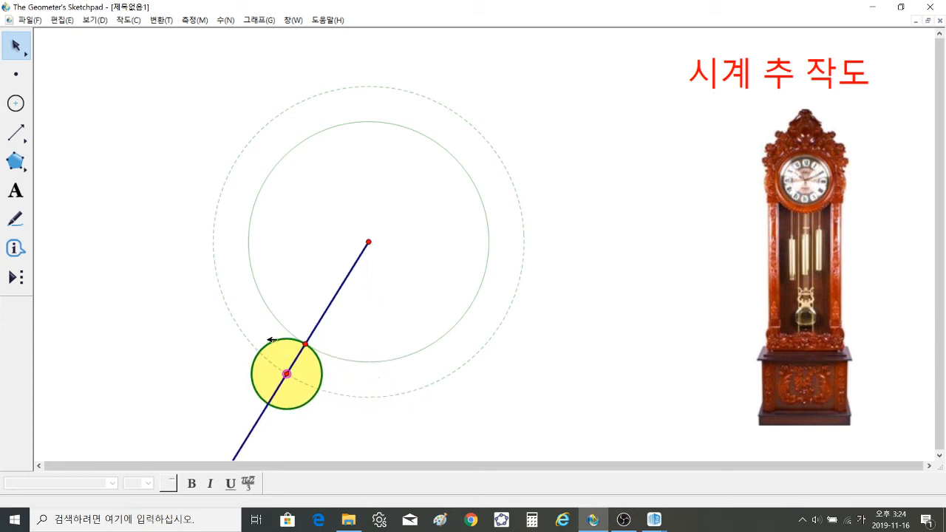
{"action": "left_click_drag", "start_coordinate": [270, 340], "coordinate": [370, 379]}
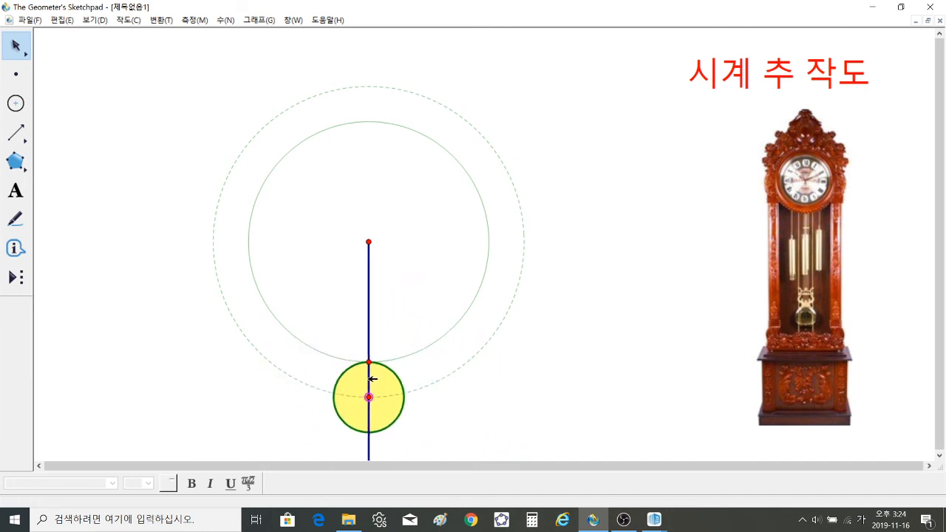
{"action": "left_click", "coordinate": [370, 445]}
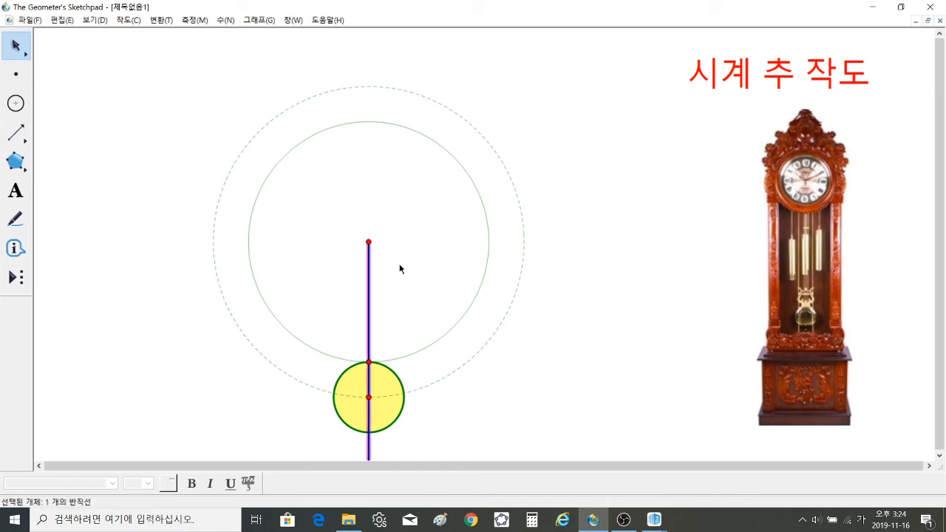
{"action": "left_click", "coordinate": [94, 20]}
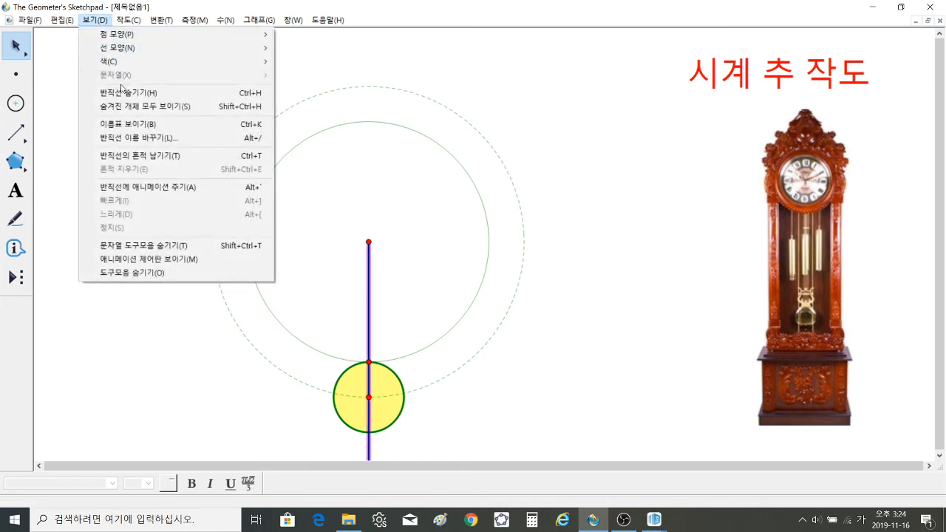
{"action": "left_click", "coordinate": [118, 92]}
- Draw a segment from the large circles' centre to the yellow circle's centre and make it thick (굵게)
{"action": "left_click_drag", "start_coordinate": [15, 133], "coordinate": [45, 133]}
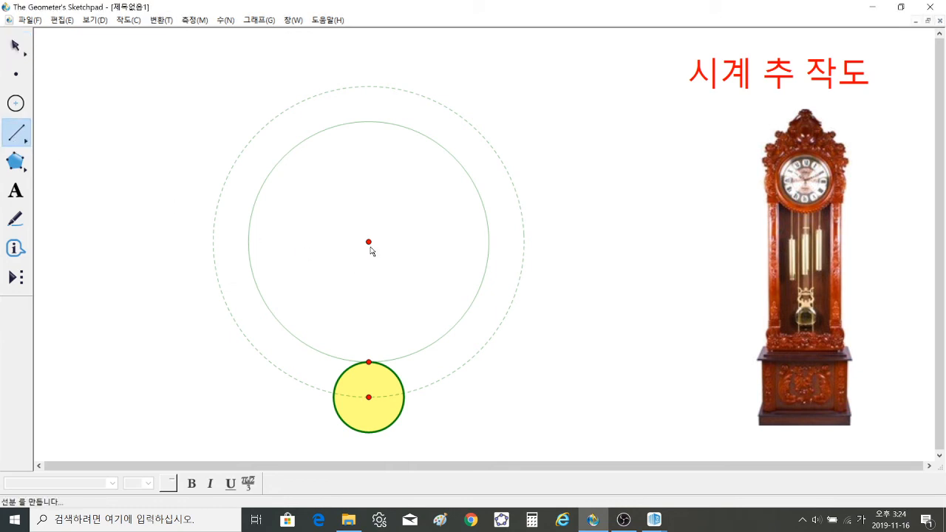
{"action": "left_click_drag", "start_coordinate": [369, 243], "coordinate": [369, 397]}
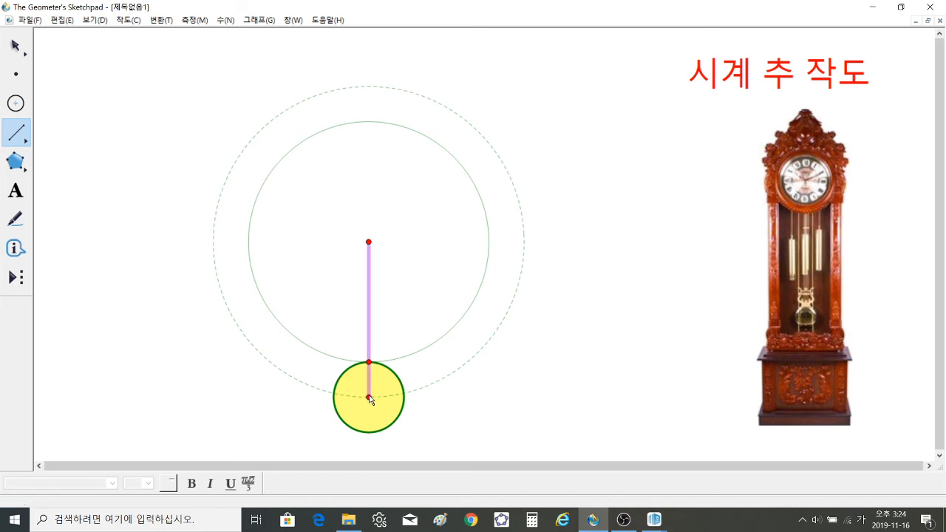
{"action": "left_click", "coordinate": [95, 20]}
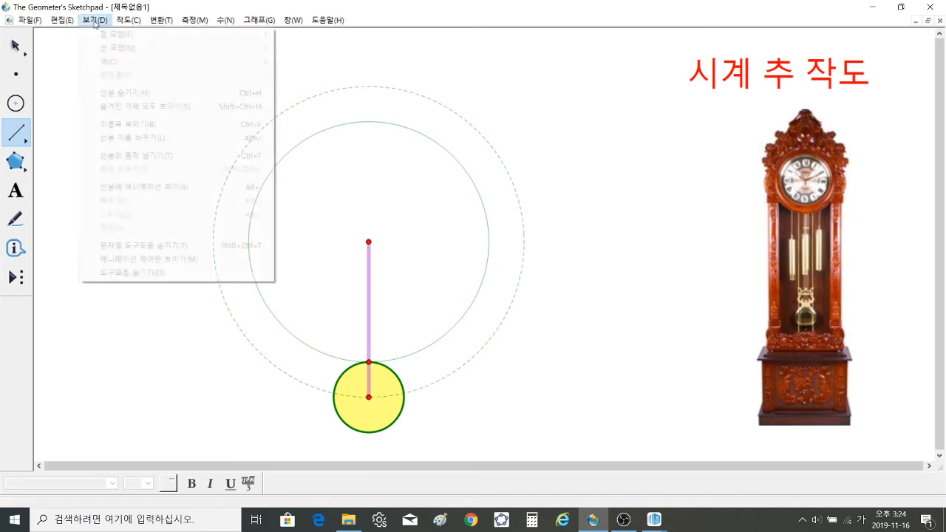
{"action": "mouse_move", "coordinate": [168, 51]}
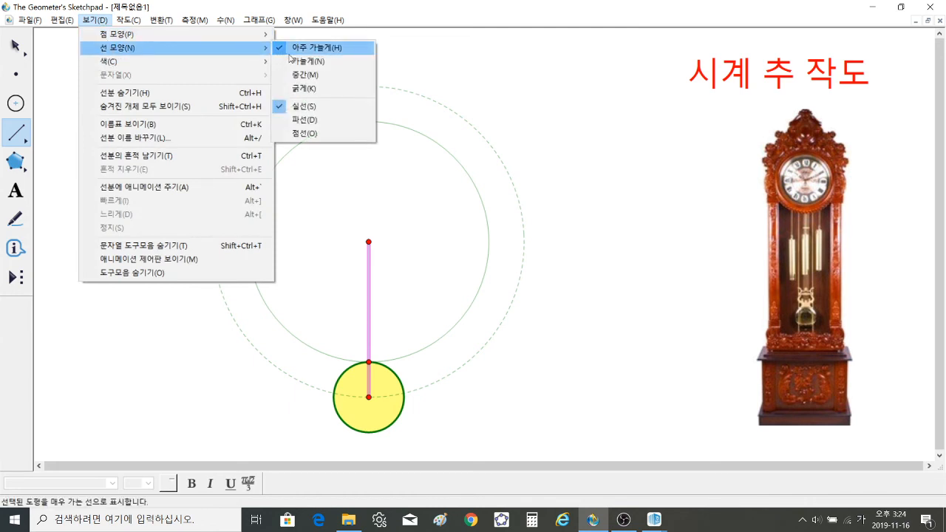
{"action": "left_click", "coordinate": [303, 88]}
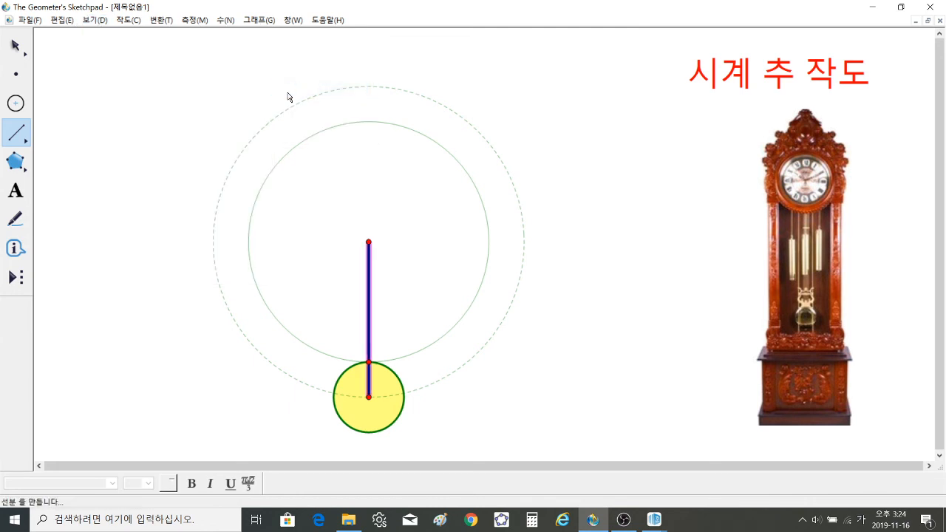
{"action": "left_click", "coordinate": [17, 45]}
{"action": "left_click", "coordinate": [430, 437]}
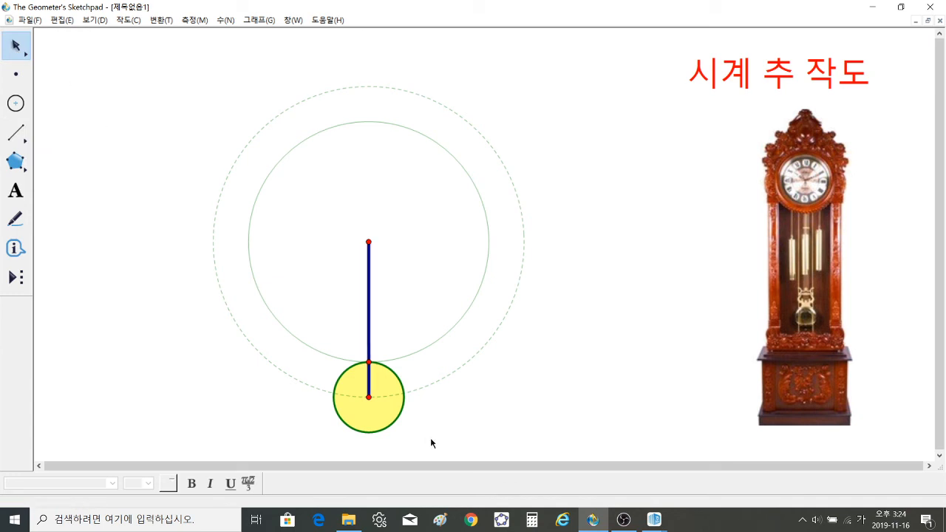
- Hide the intersection point where the segment meets the inner circle
{"action": "left_click", "coordinate": [370, 362]}
{"action": "left_click", "coordinate": [94, 20]}
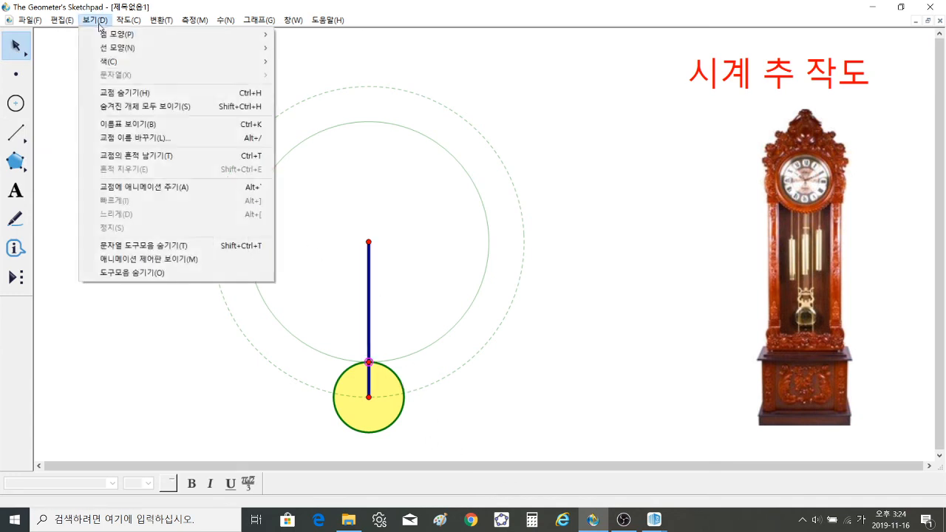
{"action": "left_click", "coordinate": [118, 92]}
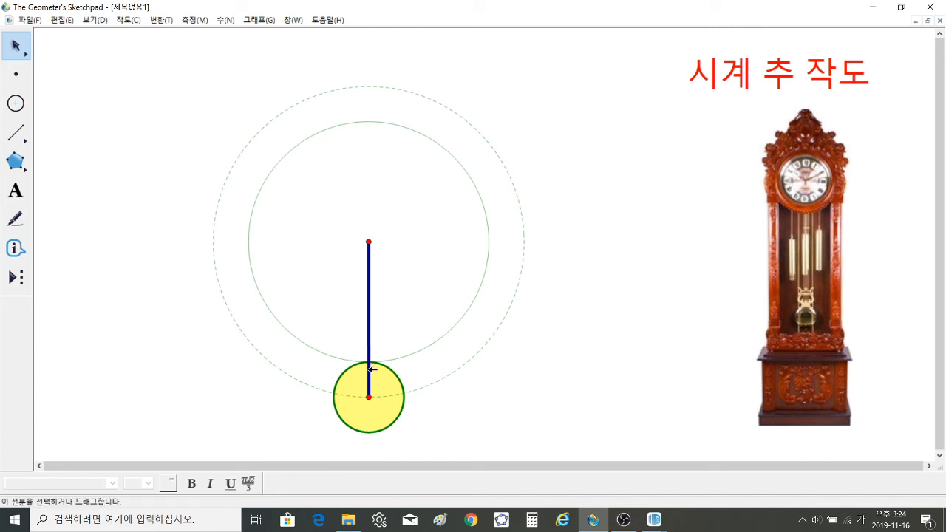
- Animate the yellow circle's centre point so the pendulum swings
{"action": "left_click", "coordinate": [368, 397]}
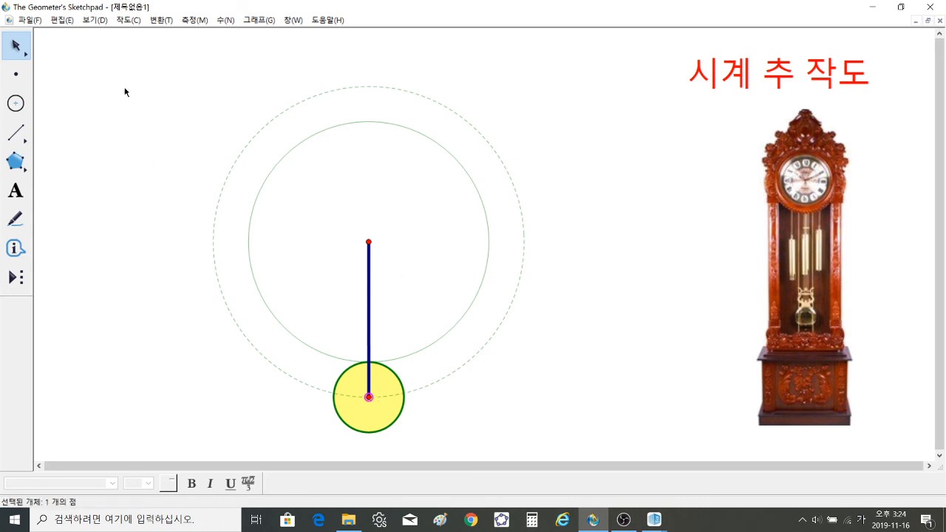
{"action": "left_click", "coordinate": [95, 20]}
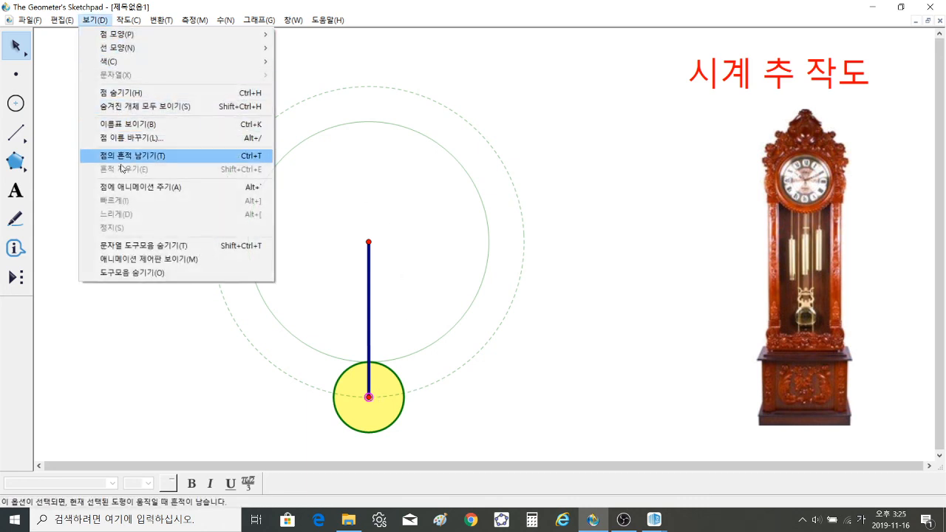
{"action": "left_click", "coordinate": [122, 187]}
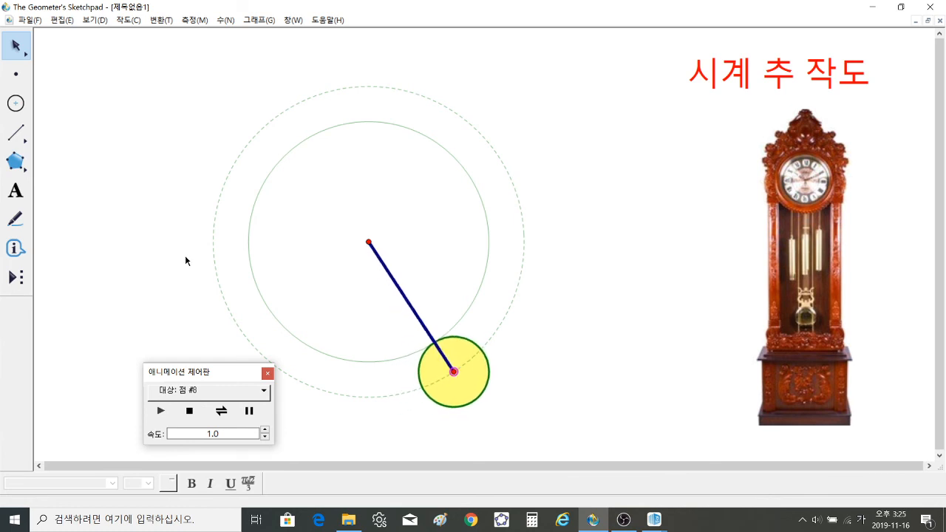
- Raise the animation speed to 4.0 and move the animation controller to the empty area between the circles and the clock picture
{"action": "left_click", "coordinate": [264, 430]}
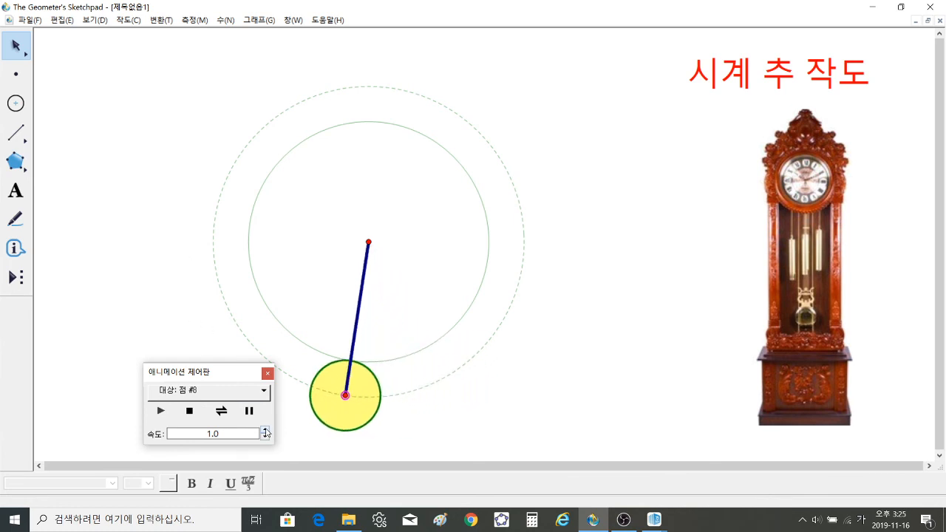
{"action": "left_click", "coordinate": [265, 430]}
{"action": "left_click", "coordinate": [265, 430]}
{"action": "left_click", "coordinate": [265, 430]}
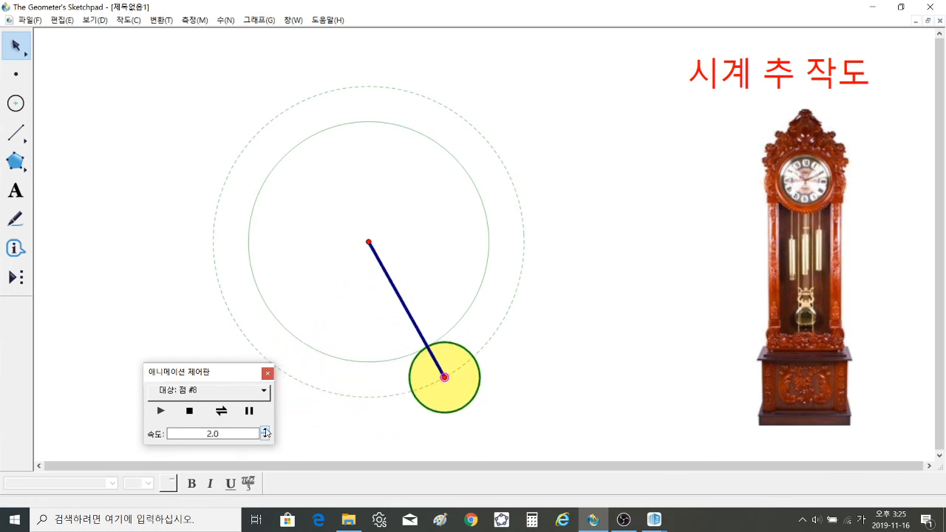
{"action": "left_click", "coordinate": [265, 430]}
{"action": "left_click", "coordinate": [265, 430]}
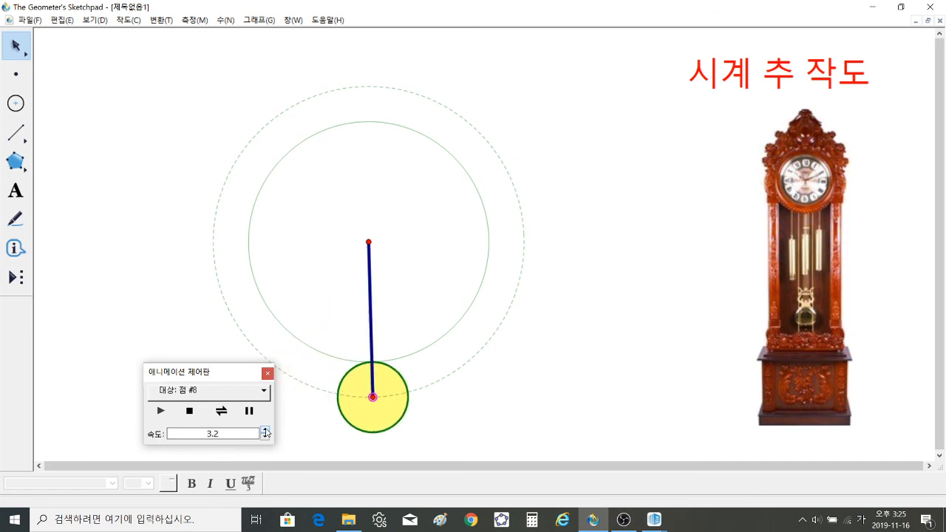
{"action": "left_click", "coordinate": [264, 430]}
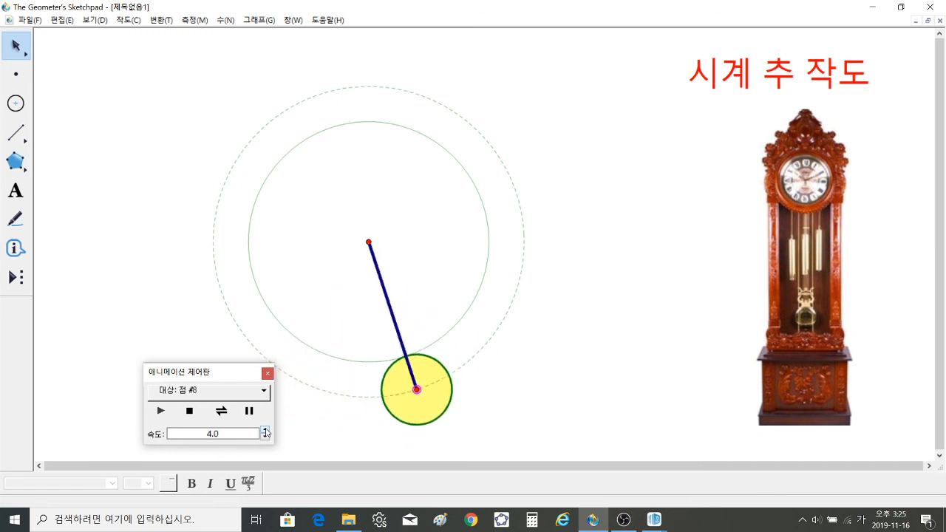
{"action": "mouse_move", "coordinate": [249, 374]}
{"action": "left_mouse_down"}
{"action": "mouse_move", "coordinate": [639, 305]}
{"action": "mouse_move", "coordinate": [636, 228]}
{"action": "left_mouse_up"}
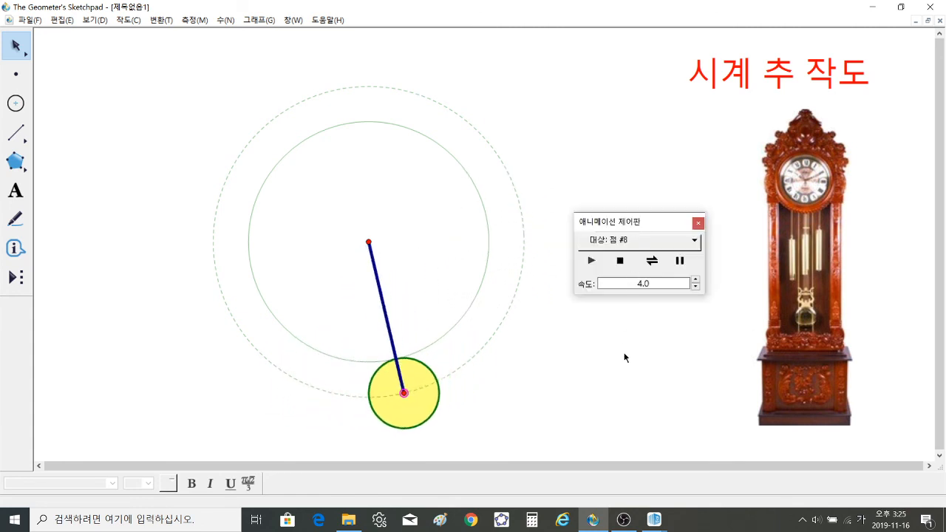